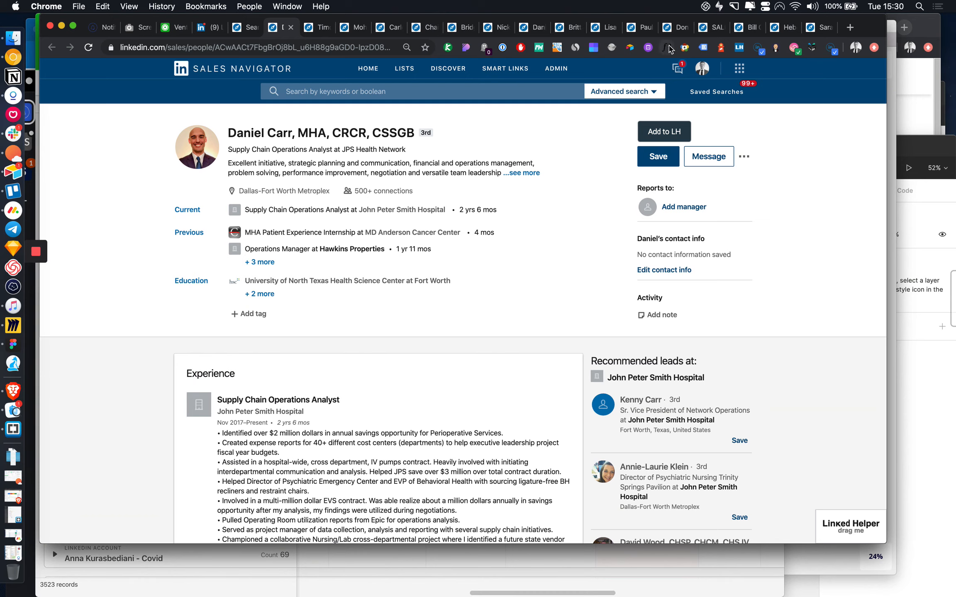
Step: Show the Web clipper extension's clipping actions on the lead profile
left_click(626, 49)
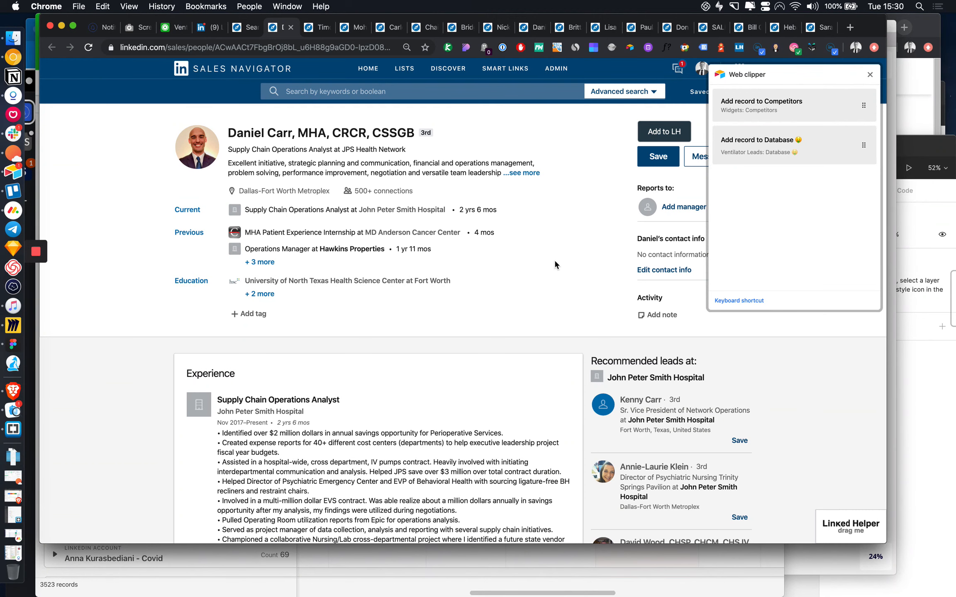
Step: Return to the hospital supply-chain lead search results and scroll through the list
left_click(240, 26)
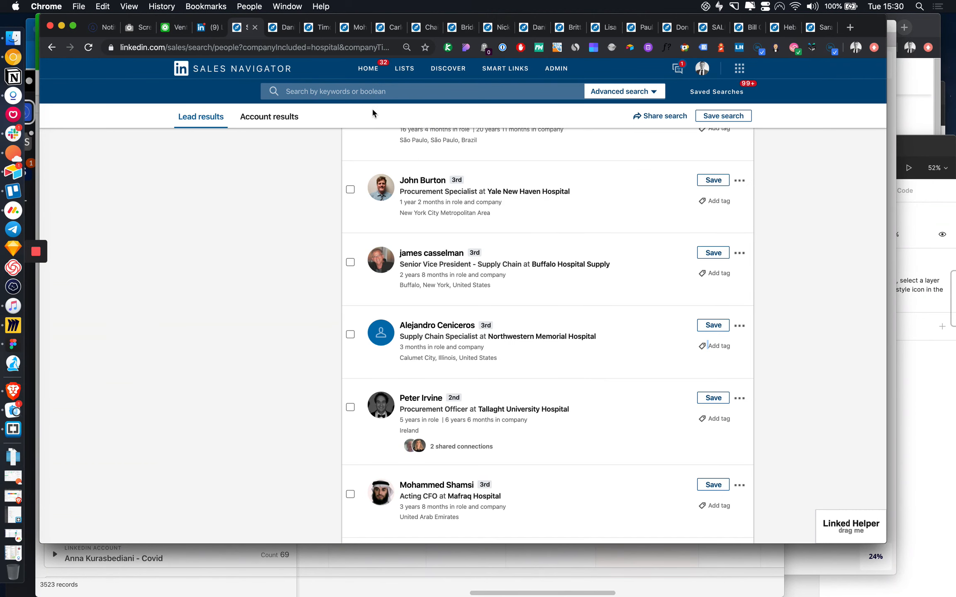
scroll(452, 226, "up", 15)
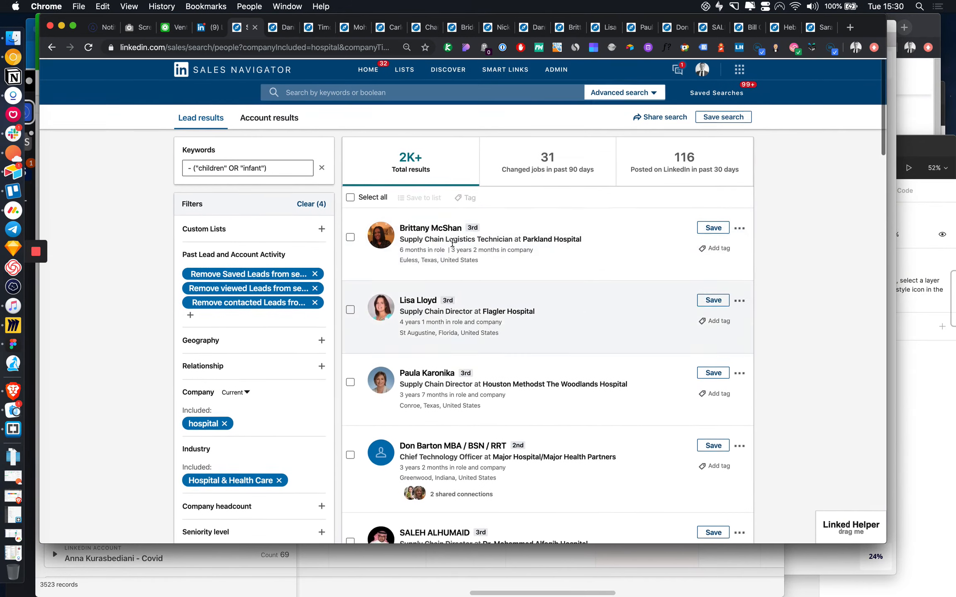
scroll(486, 295, "down", 10)
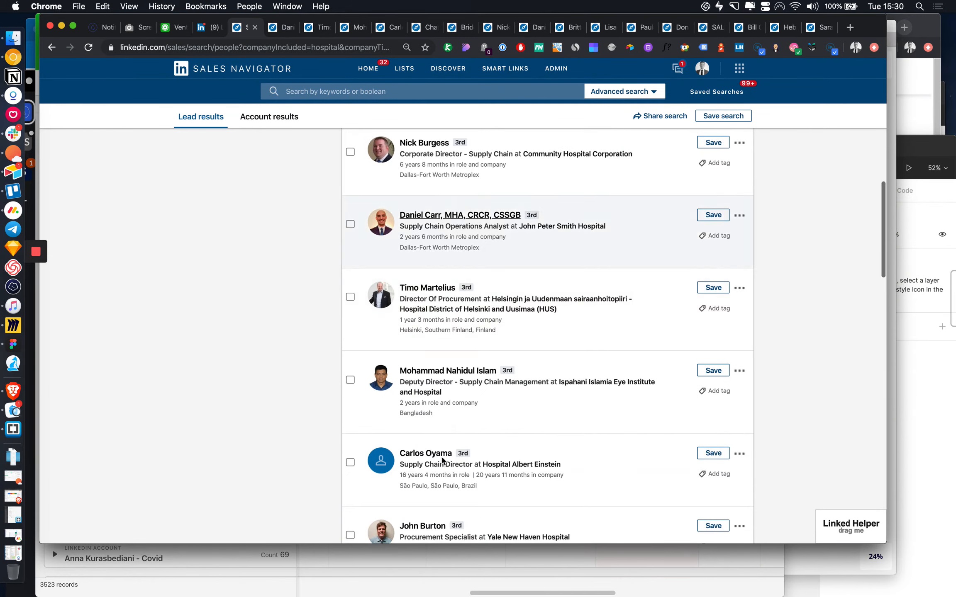
scroll(477, 355, "up", 3)
scroll(478, 354, "up", 10)
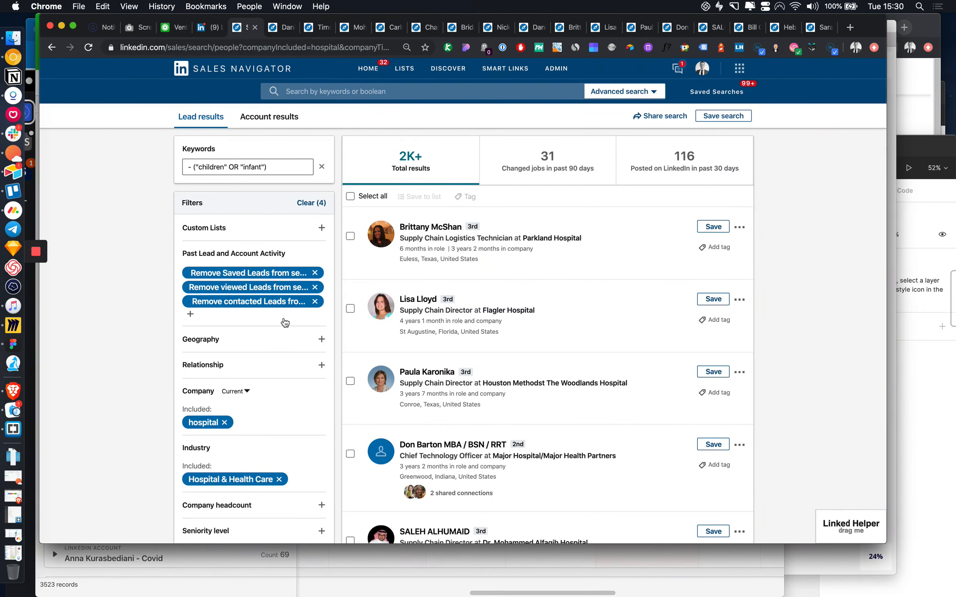
scroll(285, 322, "down", 5)
scroll(284, 322, "down", 1)
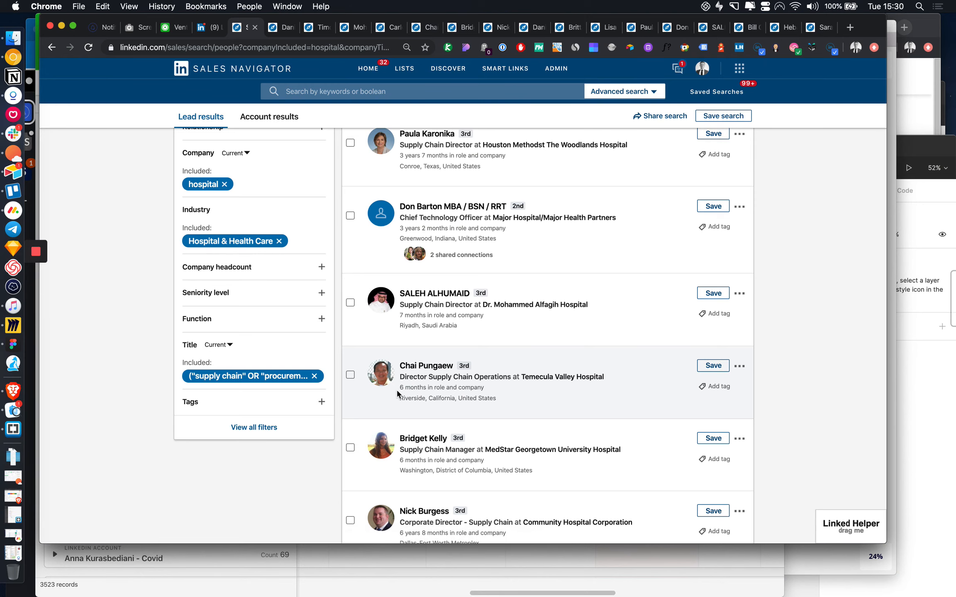
Step: Review the Web clipper's actions, then open a new tab on the Google start page
scroll(396, 390, "up", 6)
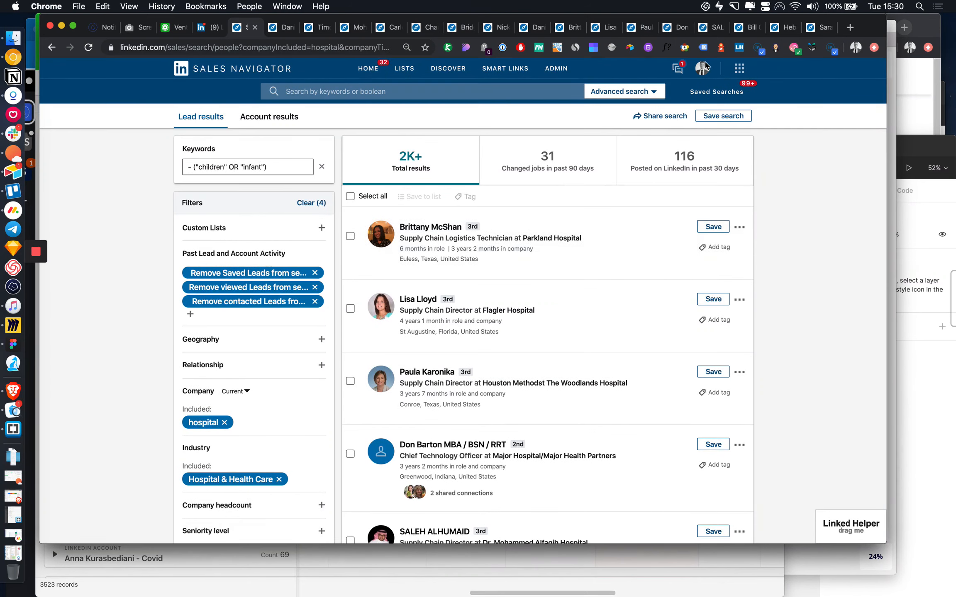
left_click(629, 47)
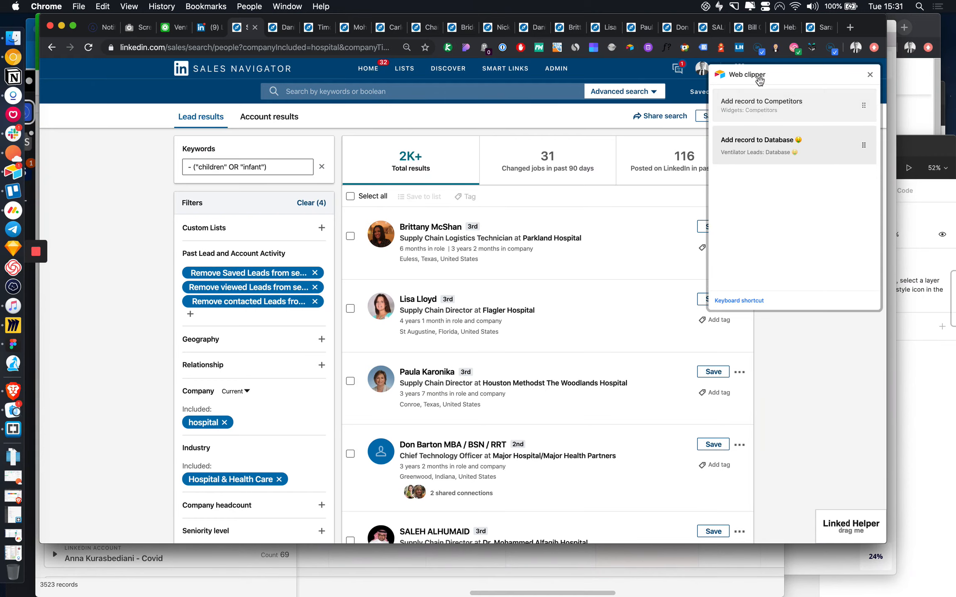
key("super+t")
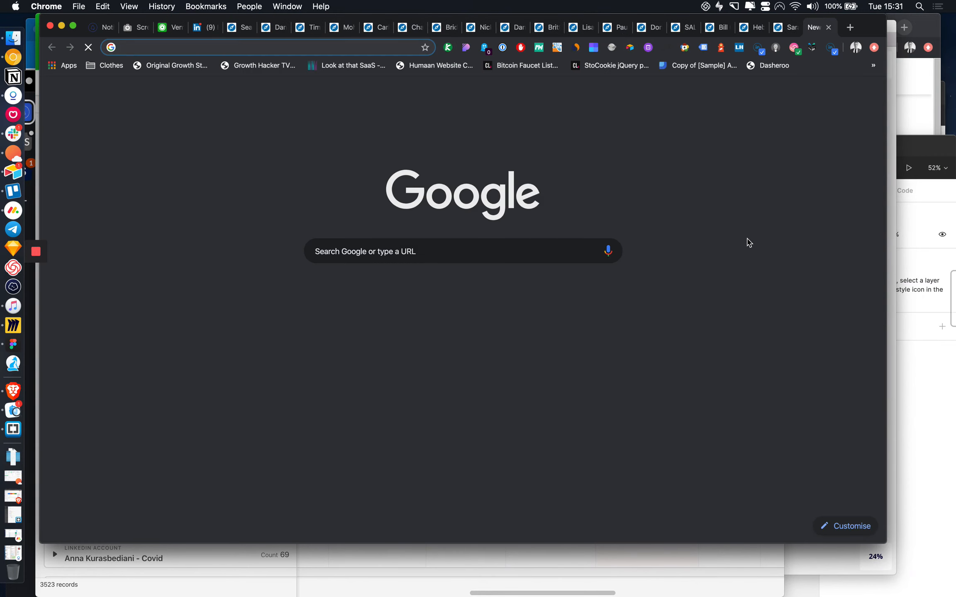
Step: Search Google for 'chrome web store' and go to the Chrome Web Store
type("chrome web store")
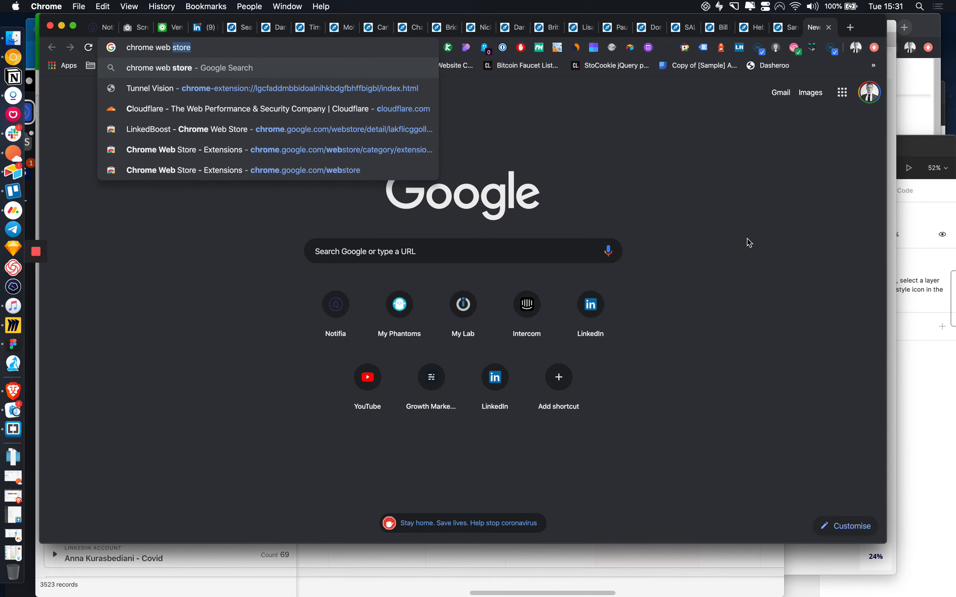
key("Return")
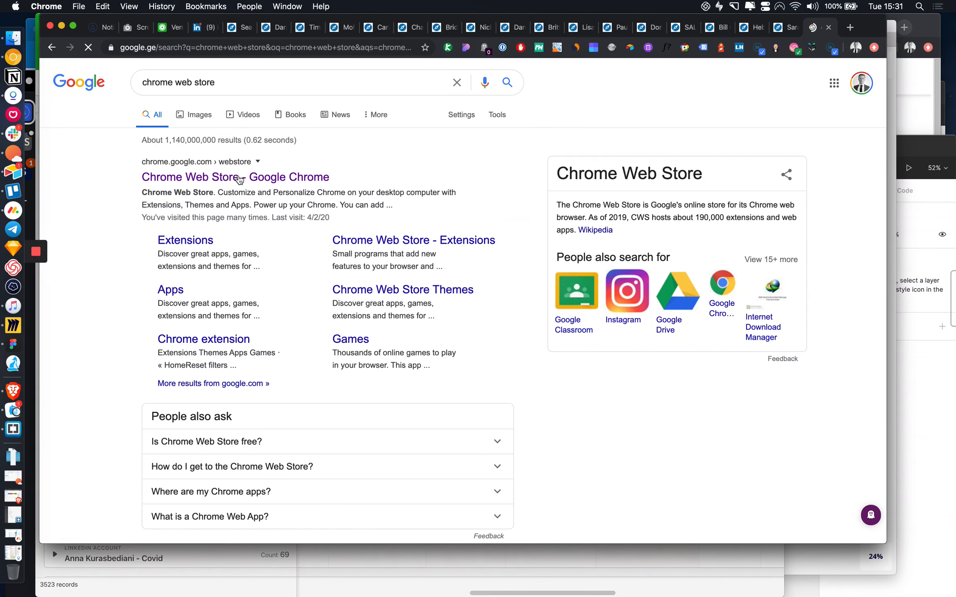
left_click(239, 179)
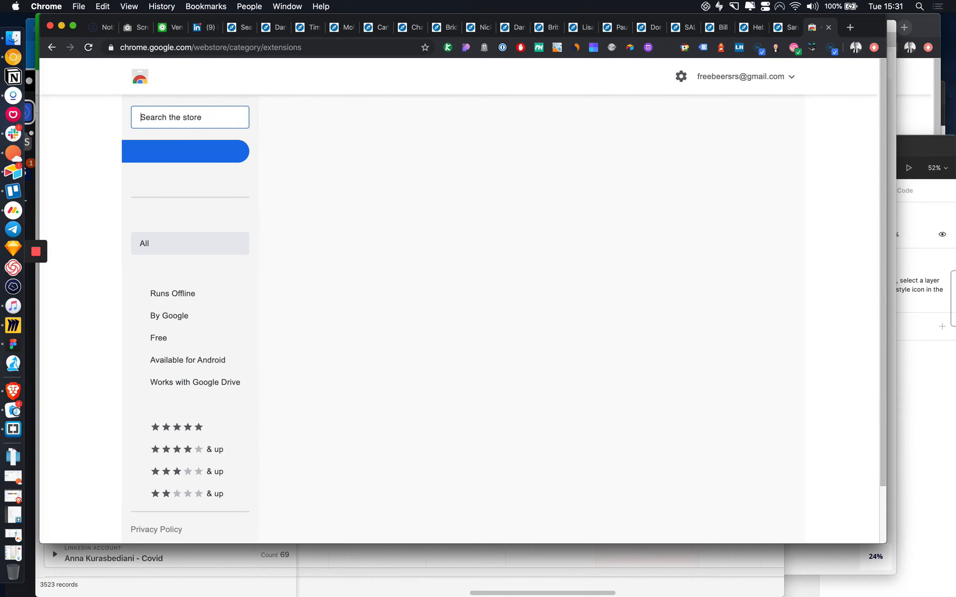
Step: Search the store for 'airtable web clipper', confirm it's already added, and close the tab
type("airtable web clipper")
key("Return")
left_click(160, 114)
left_click(182, 116)
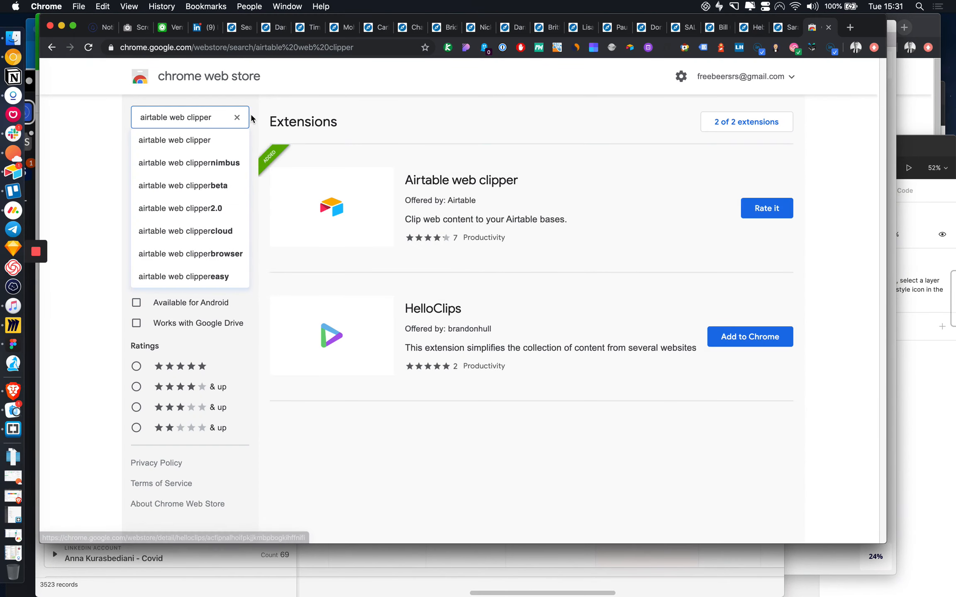
left_click(829, 27)
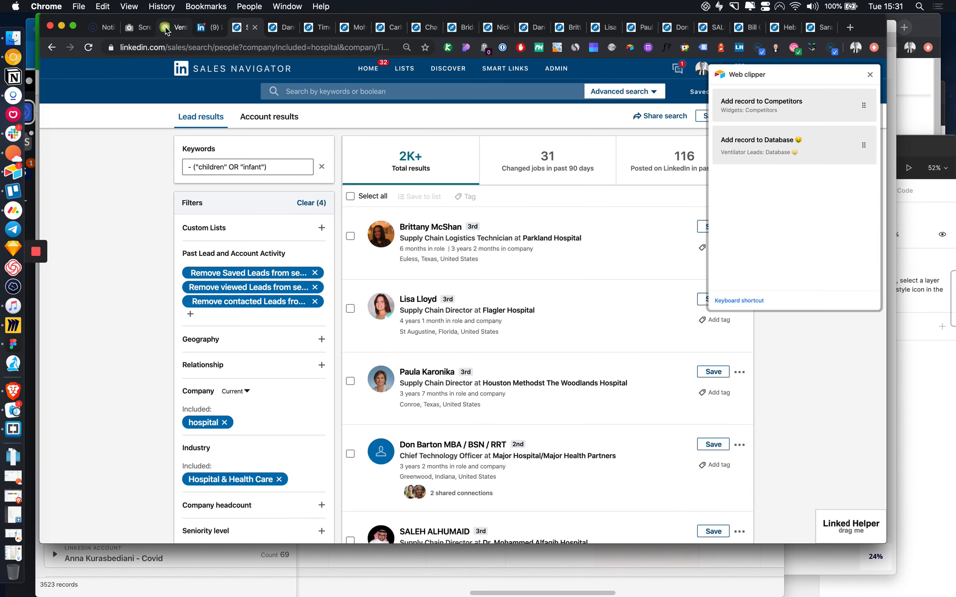
Step: Check the Ventilator Leads base's Web clipper setup, then return to the lead's Sales Navigator profile
left_click(165, 27)
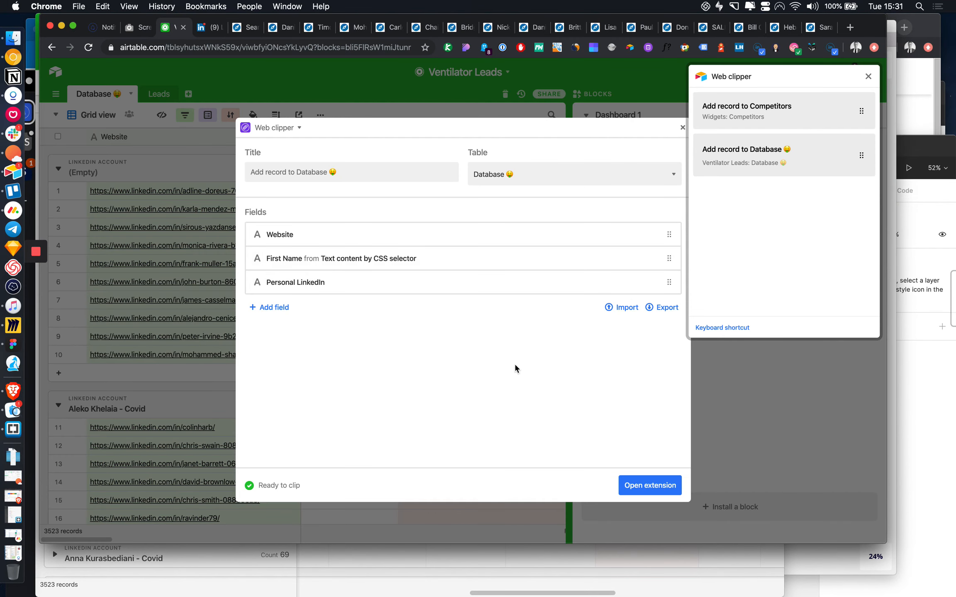
left_click(533, 28)
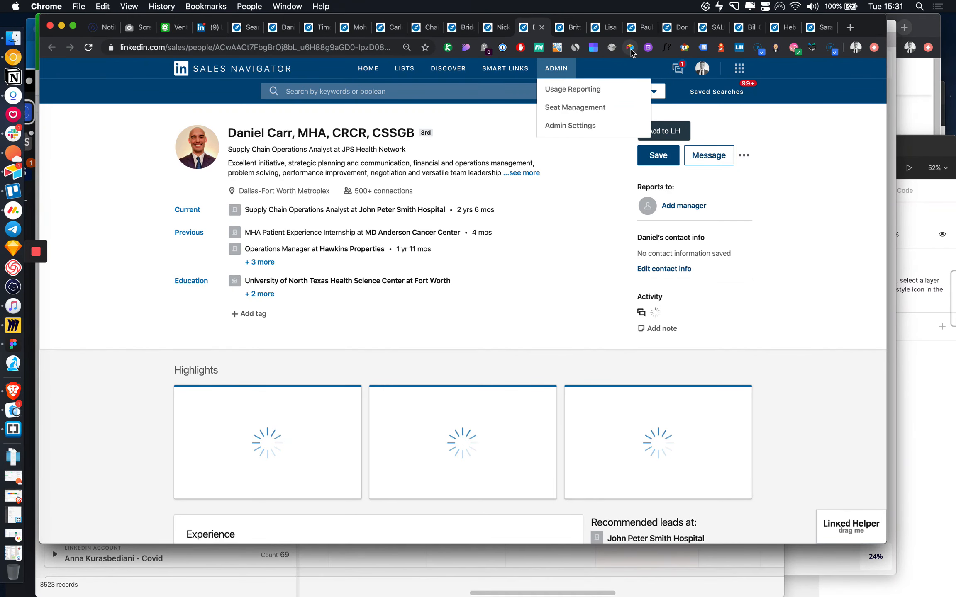
Step: Bring up the Web clipper's Add record to Database form, with the lead's name prefilled as First Name
left_click(630, 49)
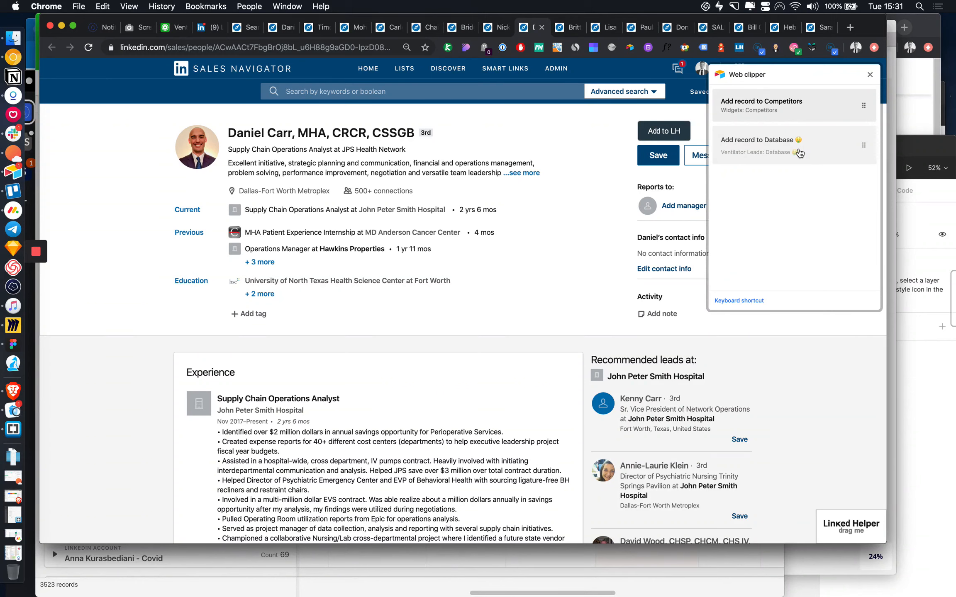
left_click(824, 149)
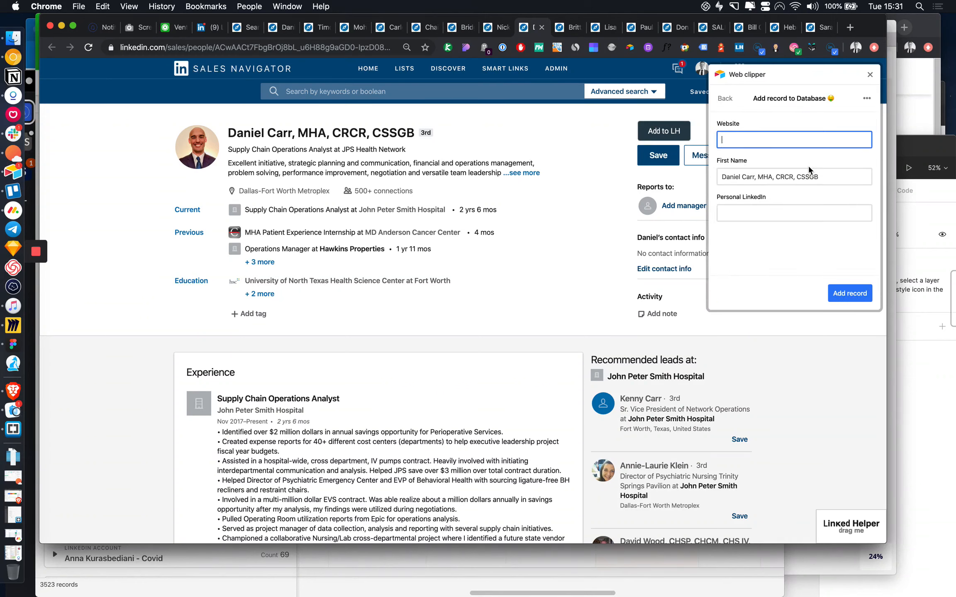
left_click(807, 211)
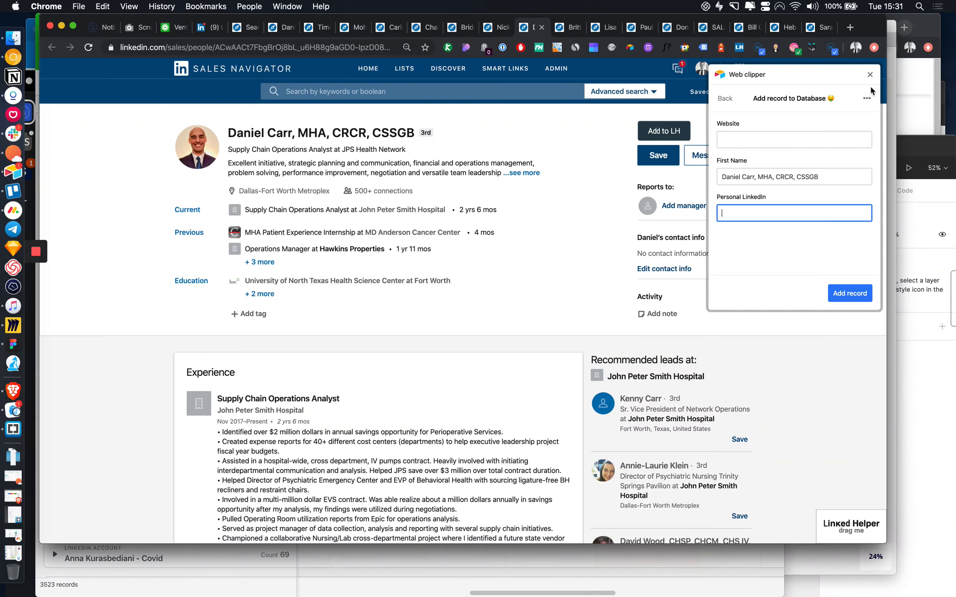
left_click(867, 102)
left_click(825, 245)
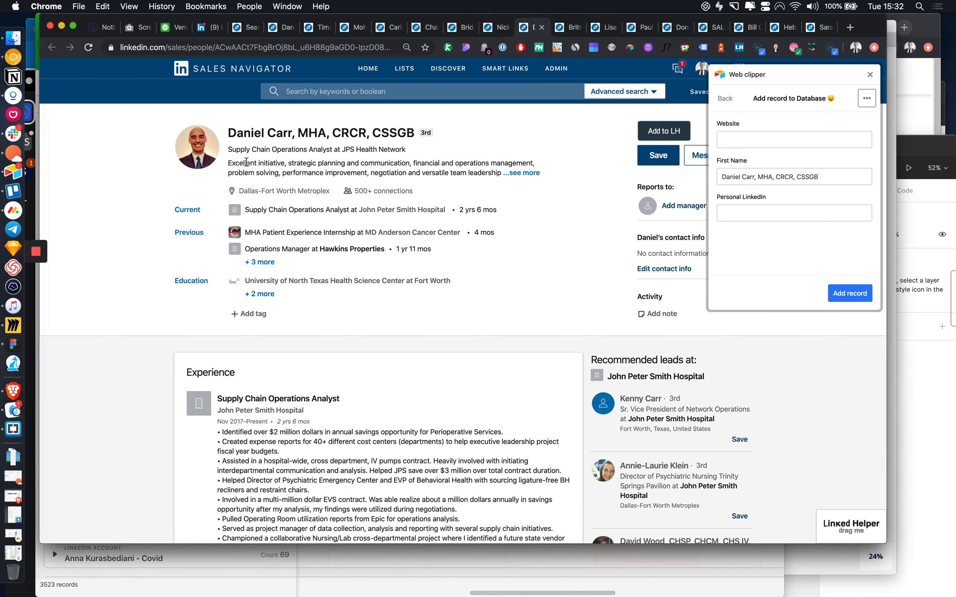
scroll(546, 335, "down", 5)
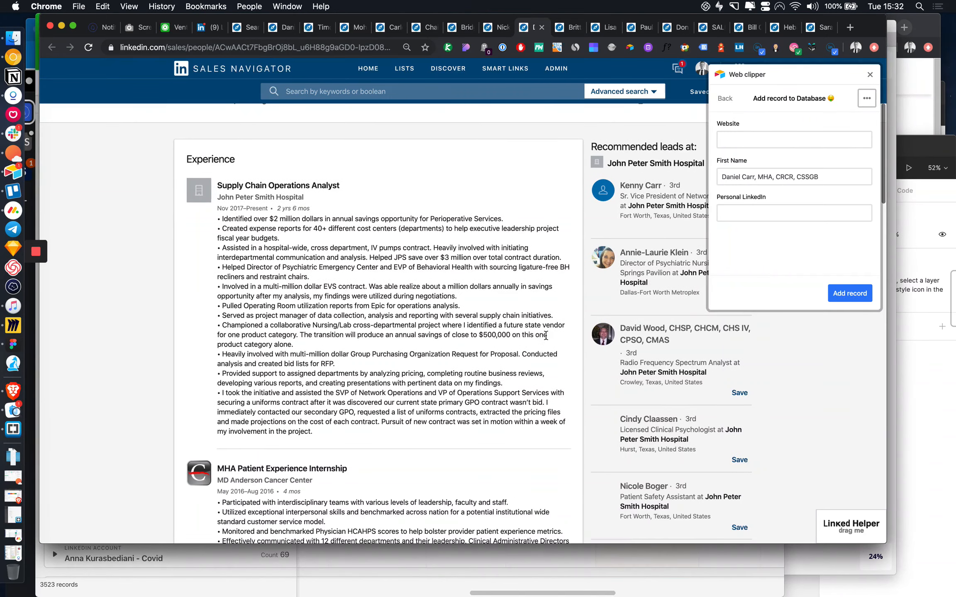
scroll(546, 335, "up", 5)
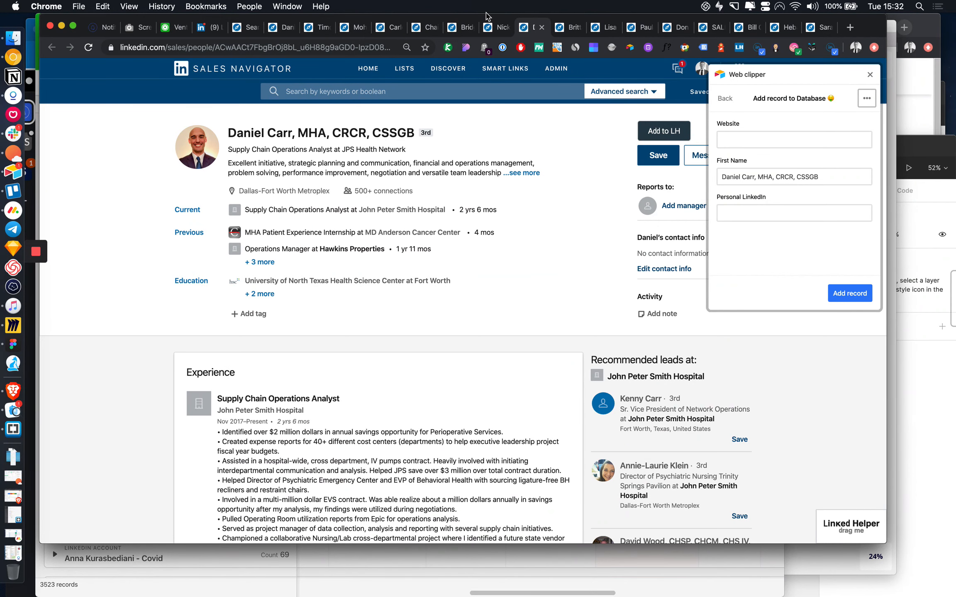
Step: Add a LinkedIn Job Title field to the clipper action, defaulting to Text content by CSS selector
left_click(164, 29)
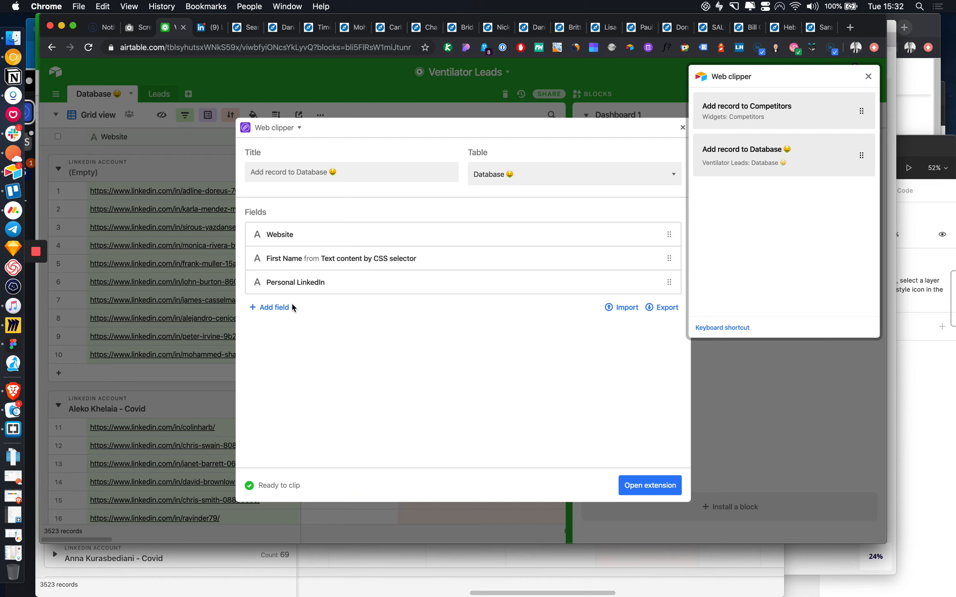
left_click(290, 314)
left_click(367, 327)
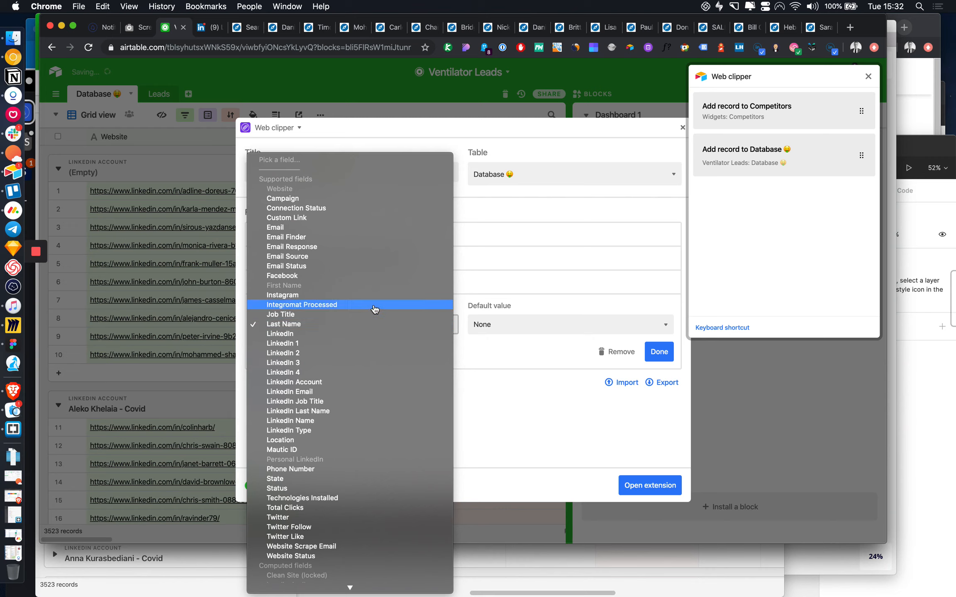
scroll(356, 374, "down", 1)
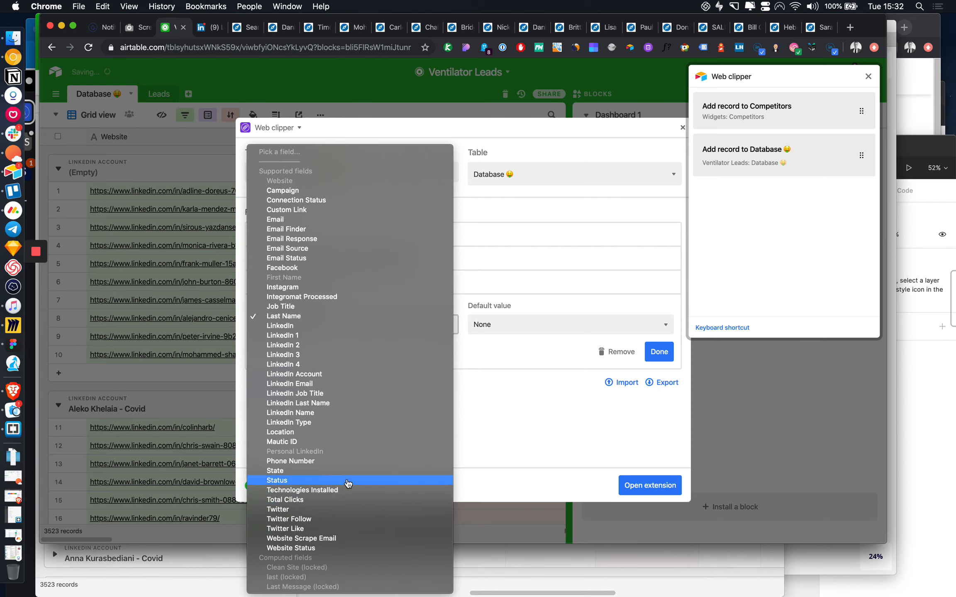
left_click(343, 395)
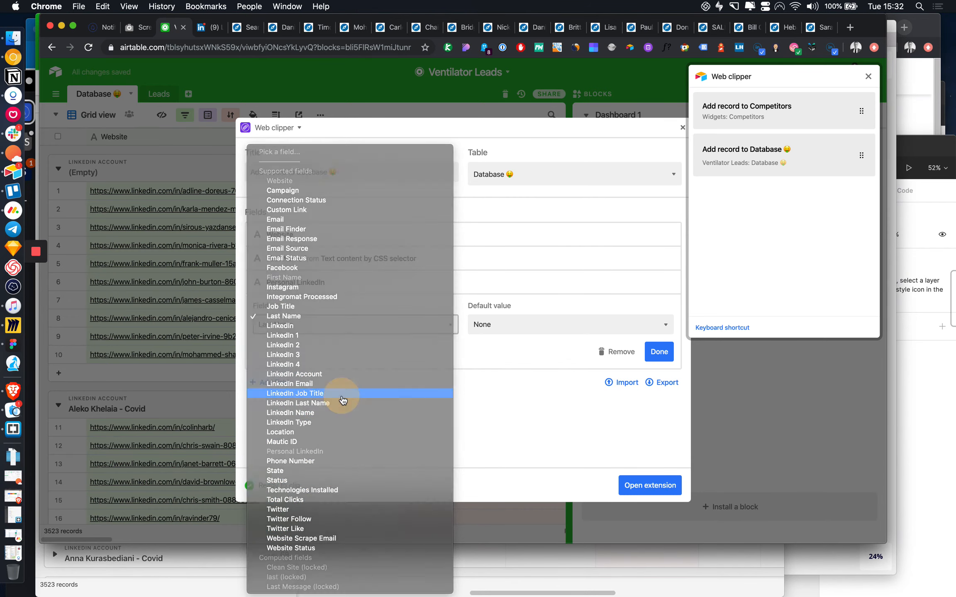
left_click(494, 328)
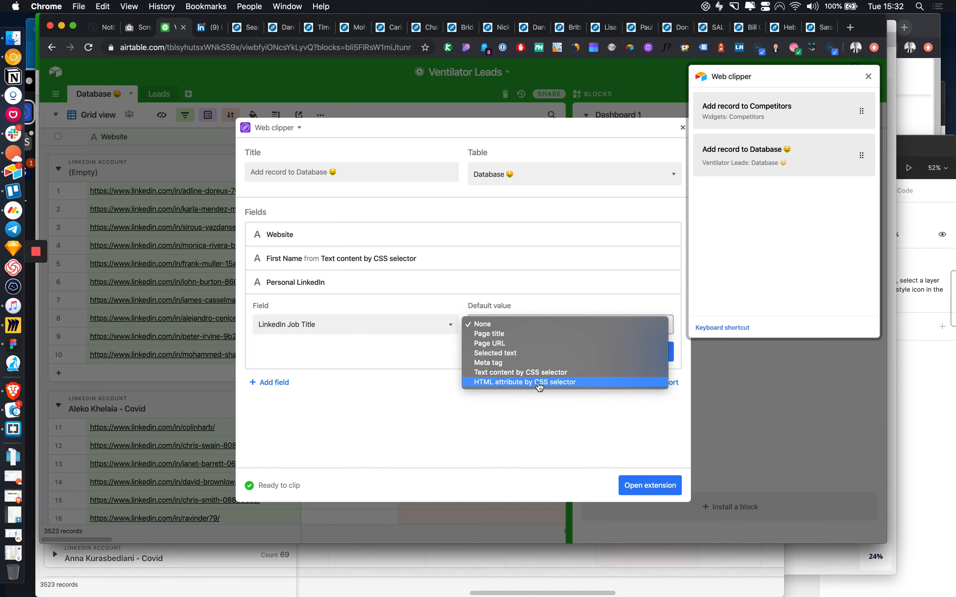
left_click(531, 372)
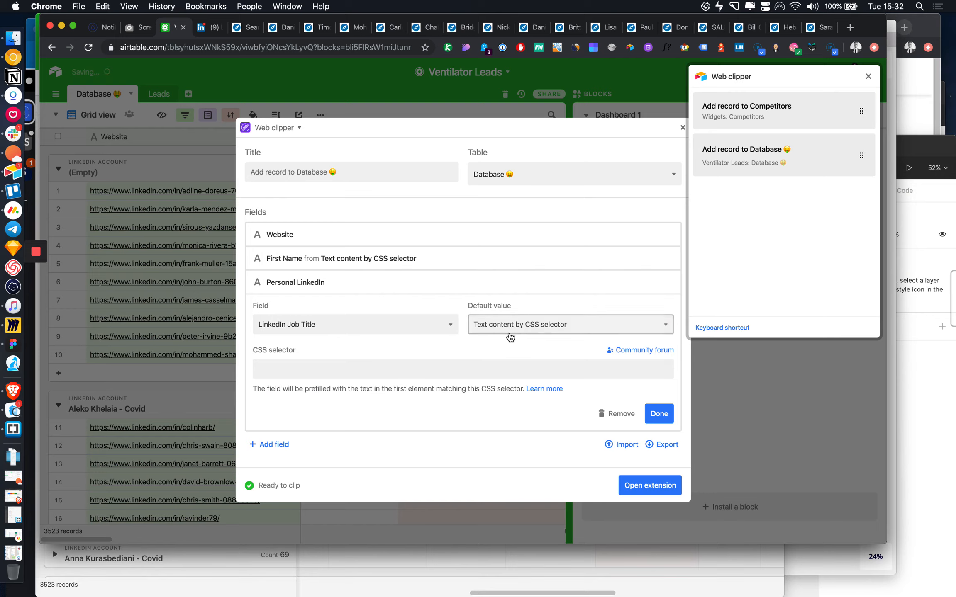
left_click(567, 376)
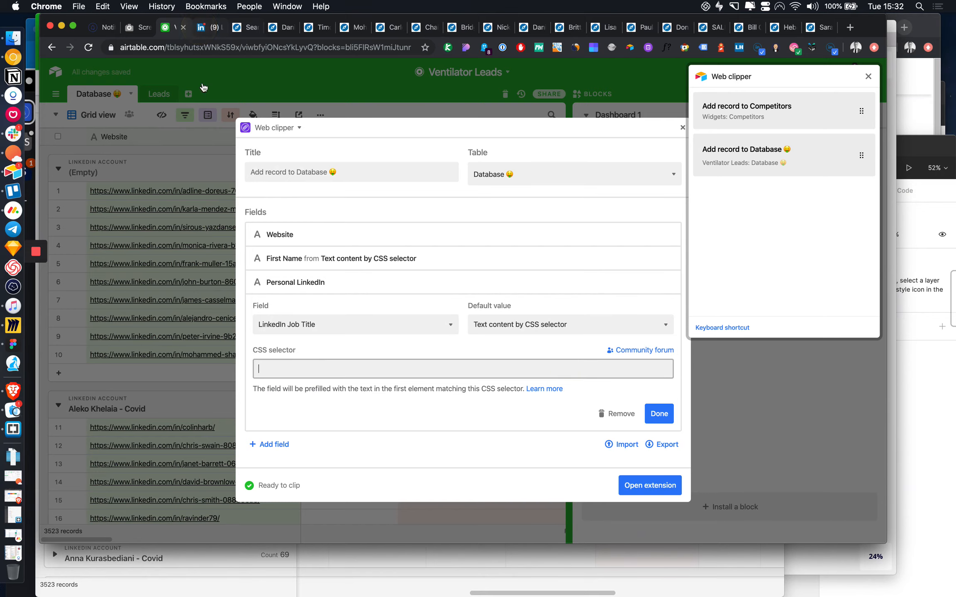
left_click(200, 28)
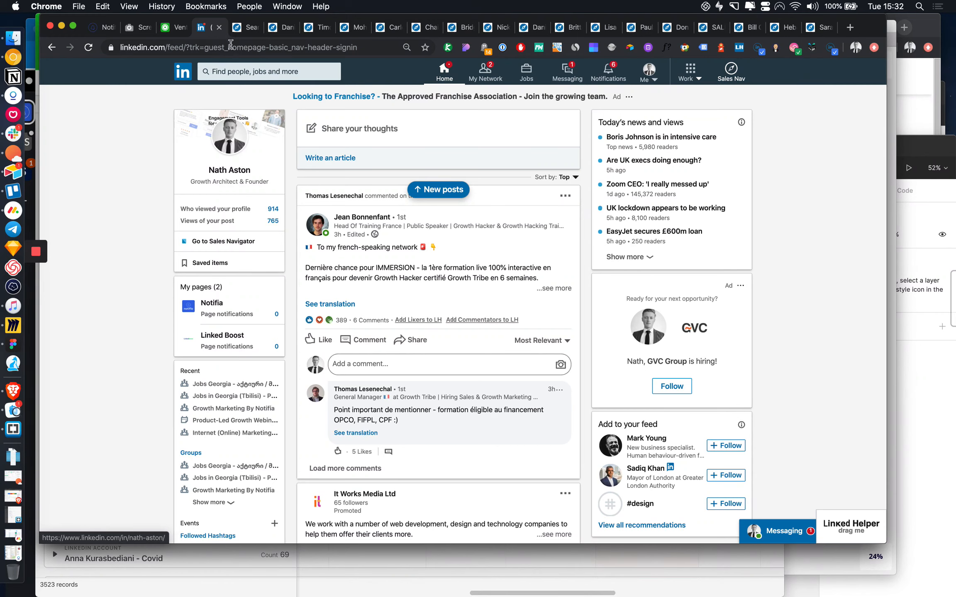
Step: Select the lead's current job title on the profile and inspect its element in DevTools
left_click(280, 30)
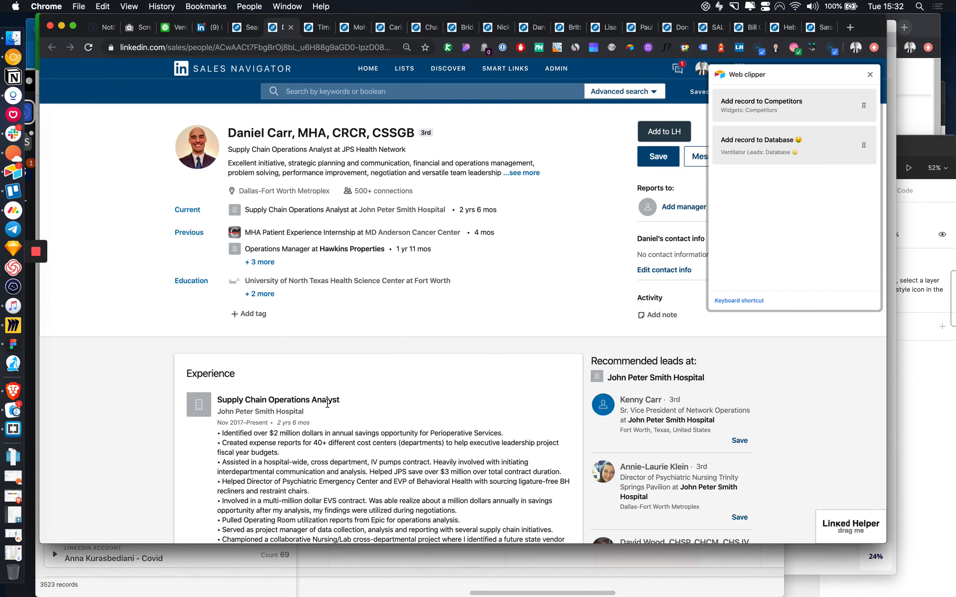
scroll(328, 407, "down", 3)
scroll(328, 407, "up", 3)
left_click_drag(342, 399, 218, 399)
right_click(244, 401)
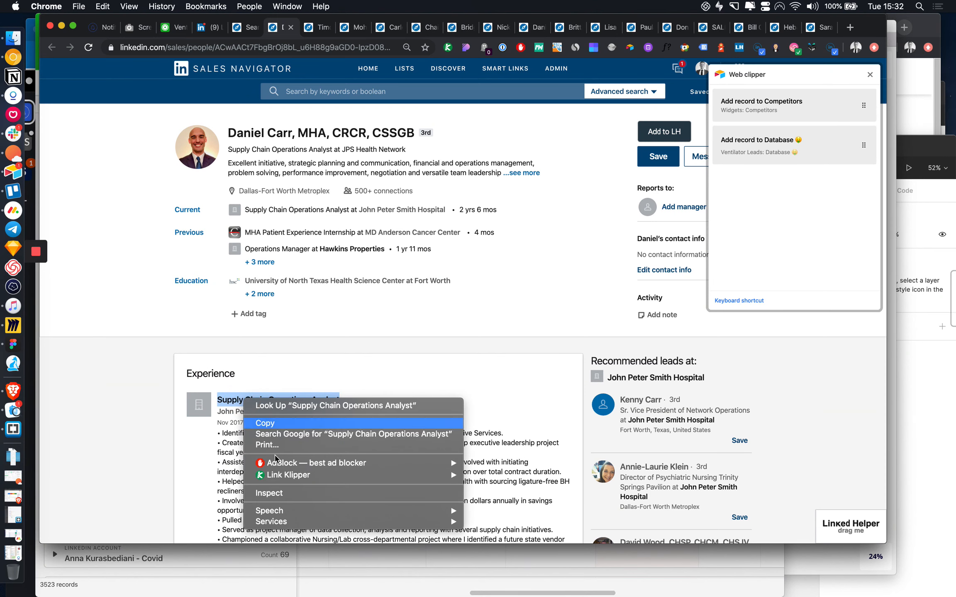
left_click(281, 494)
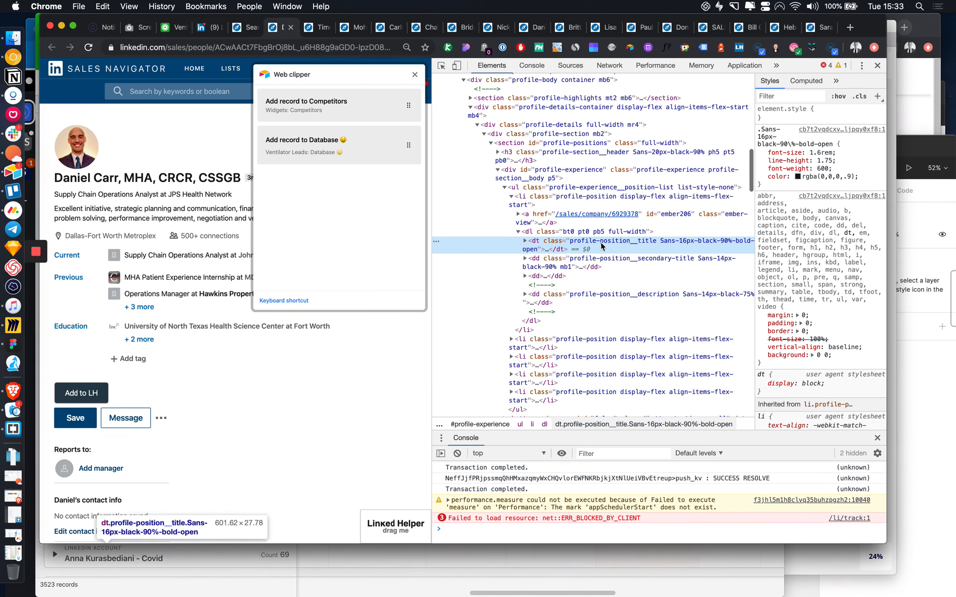
Step: Copy the job title element's CSS selector from DevTools
right_click(577, 243)
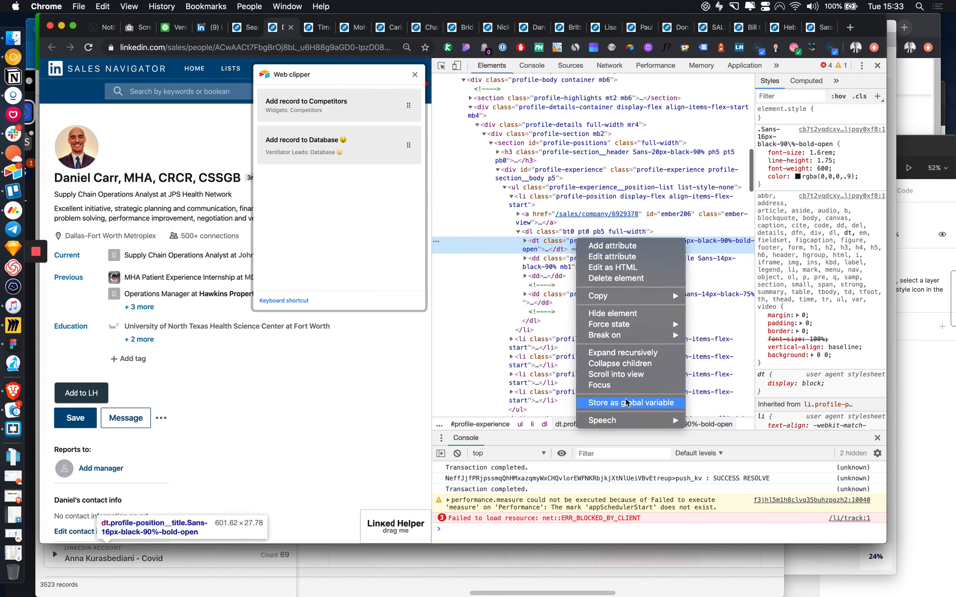
mouse_move(635, 329)
mouse_move(642, 297)
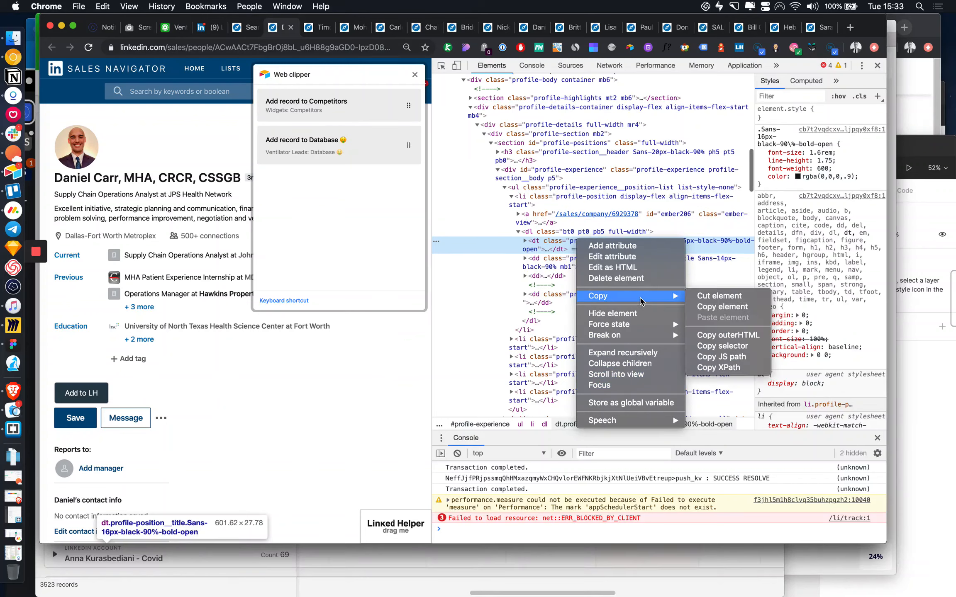
left_click(750, 346)
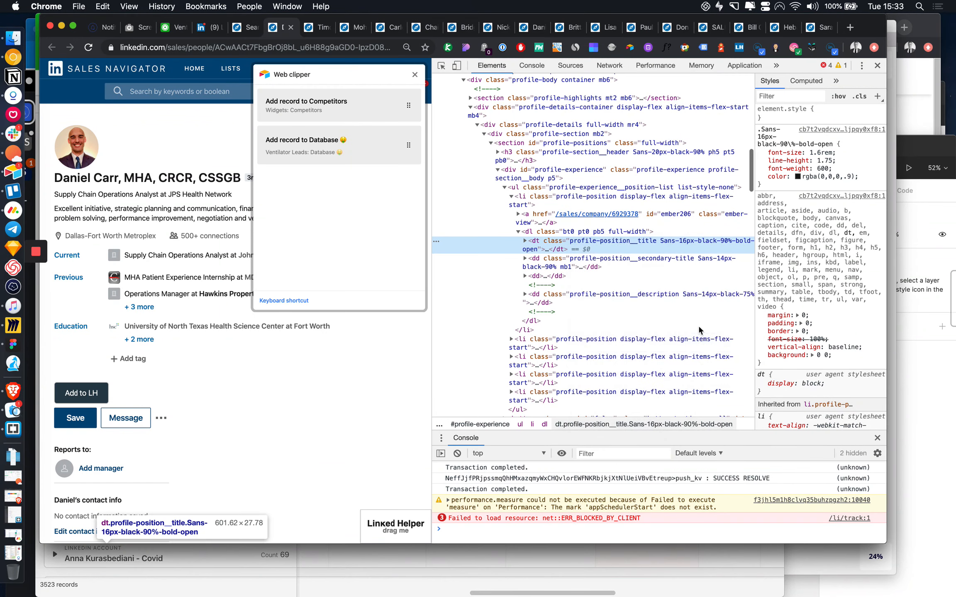
left_click(246, 29)
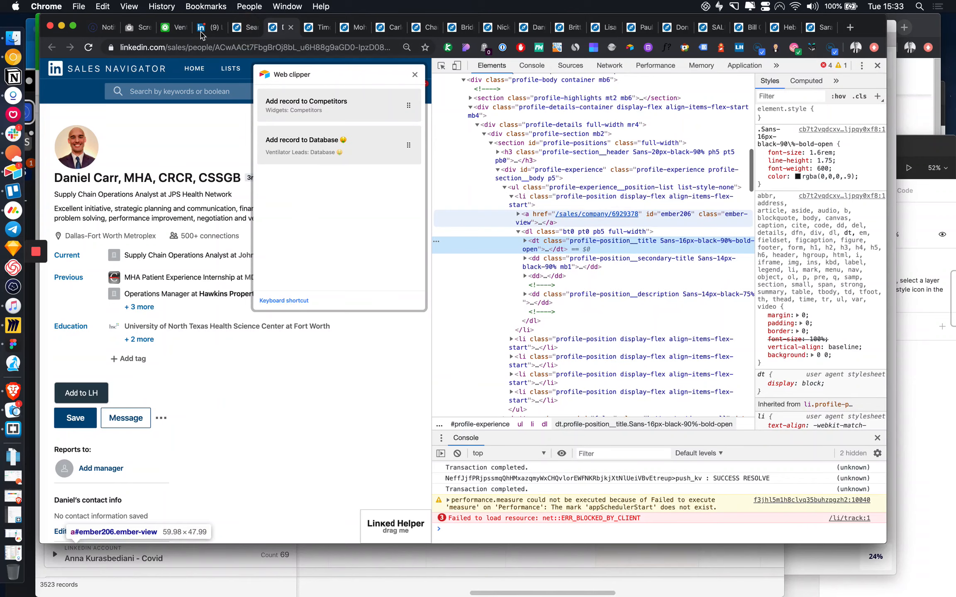
Step: Set LinkedIn Job Title's CSS selector to '#profile-experience > ul > li:nth-child(1) > dl > dt' and finish
left_click(166, 29)
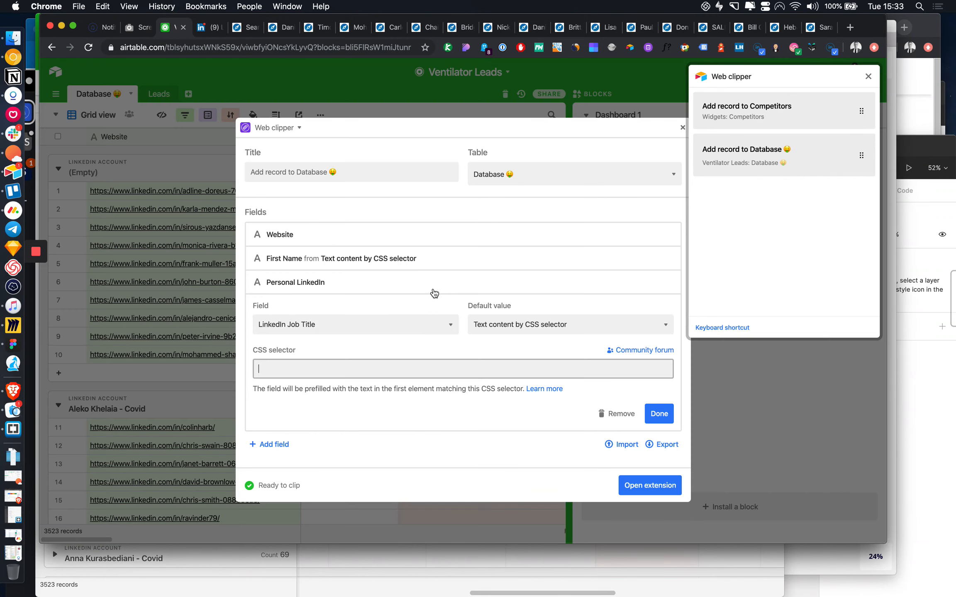
key("super+v")
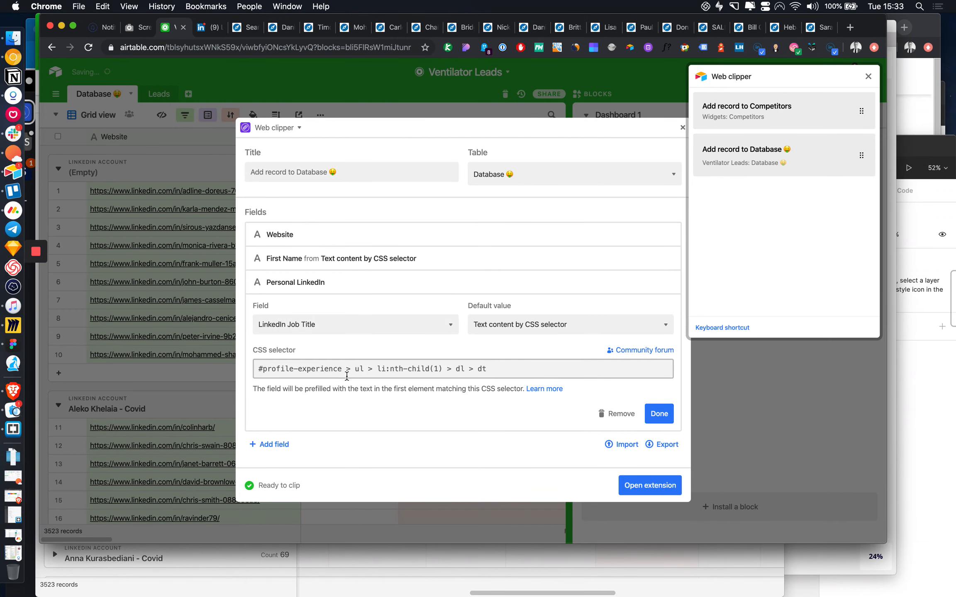
left_click(659, 414)
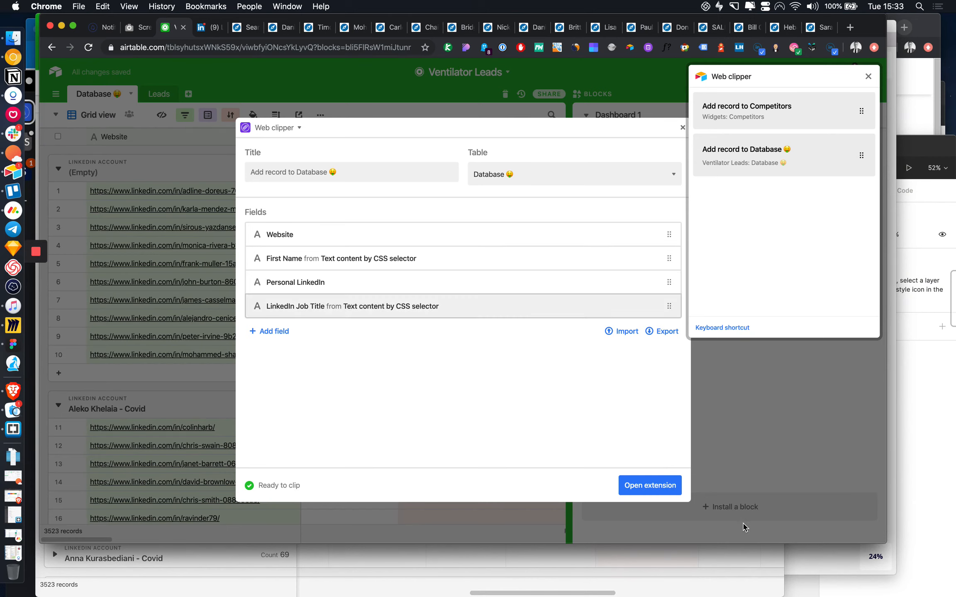
left_click(640, 484)
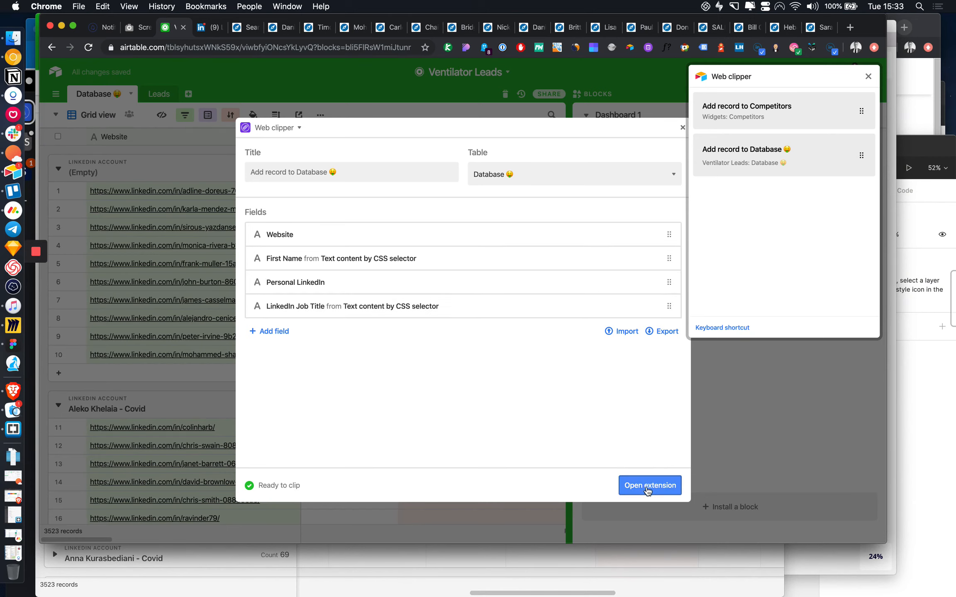
Step: Reload the lead's profile, hide DevTools, and check the job title prefilled in the Add record form
left_click(281, 27)
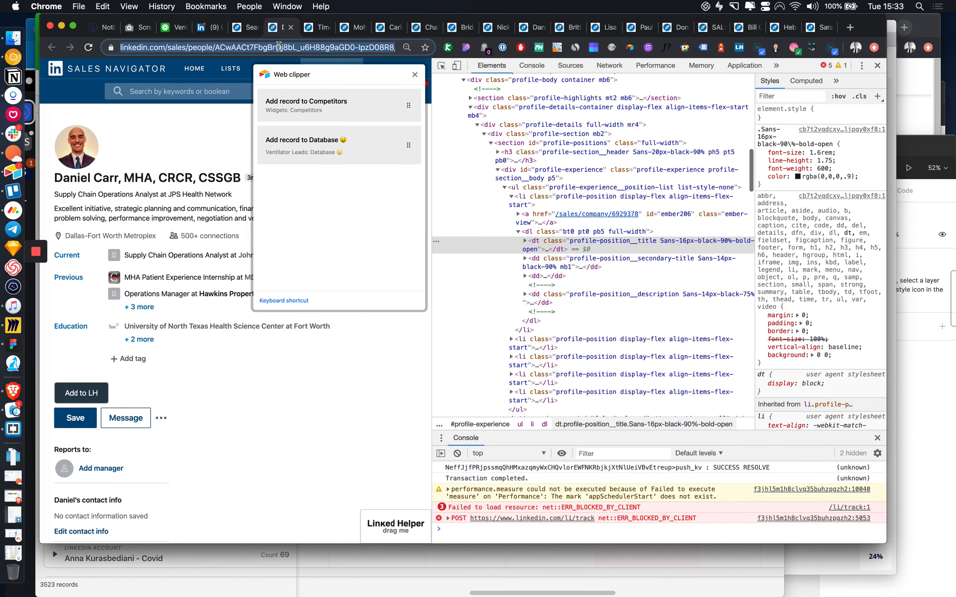
key("Return")
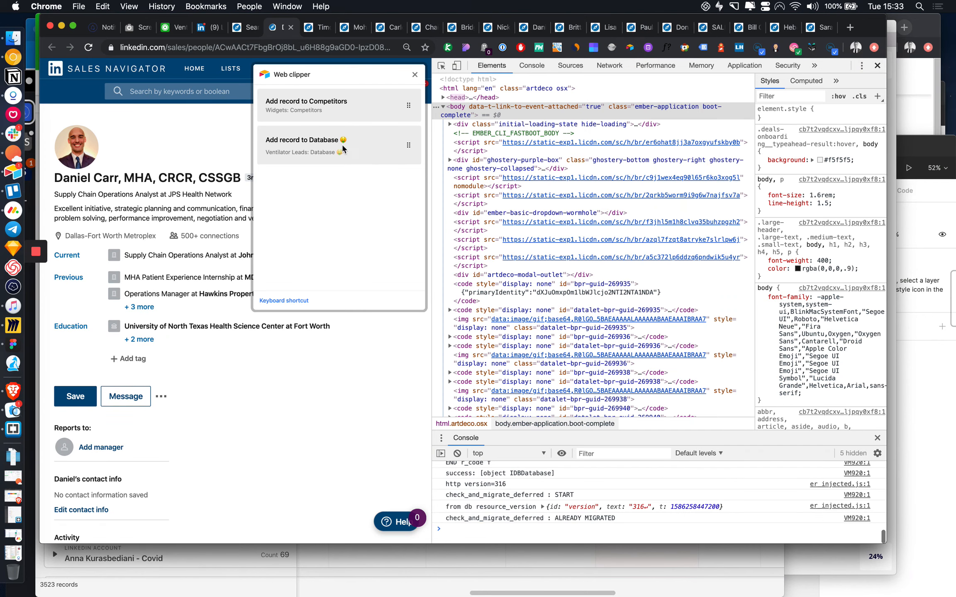
key("super+alt+i")
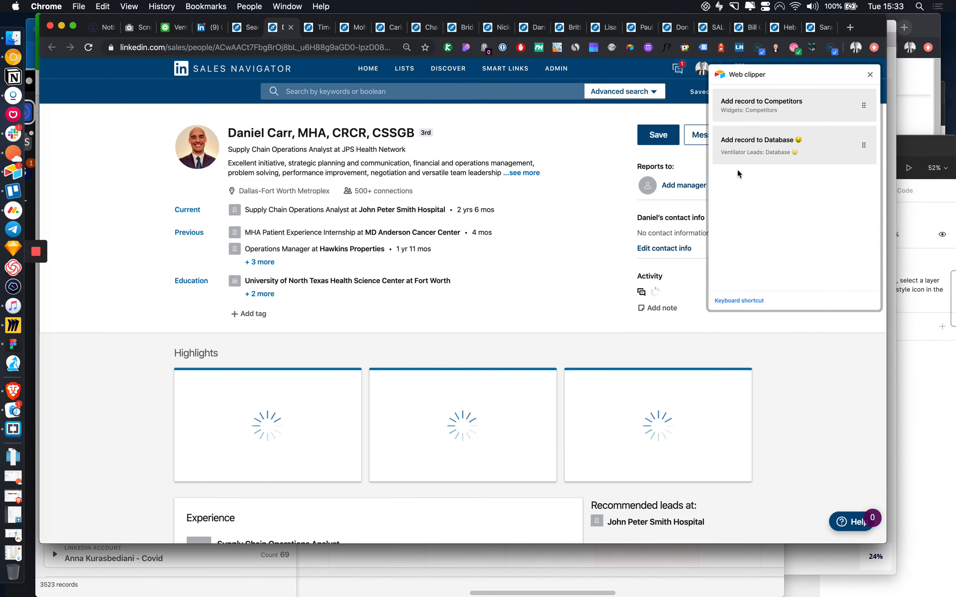
left_click(769, 143)
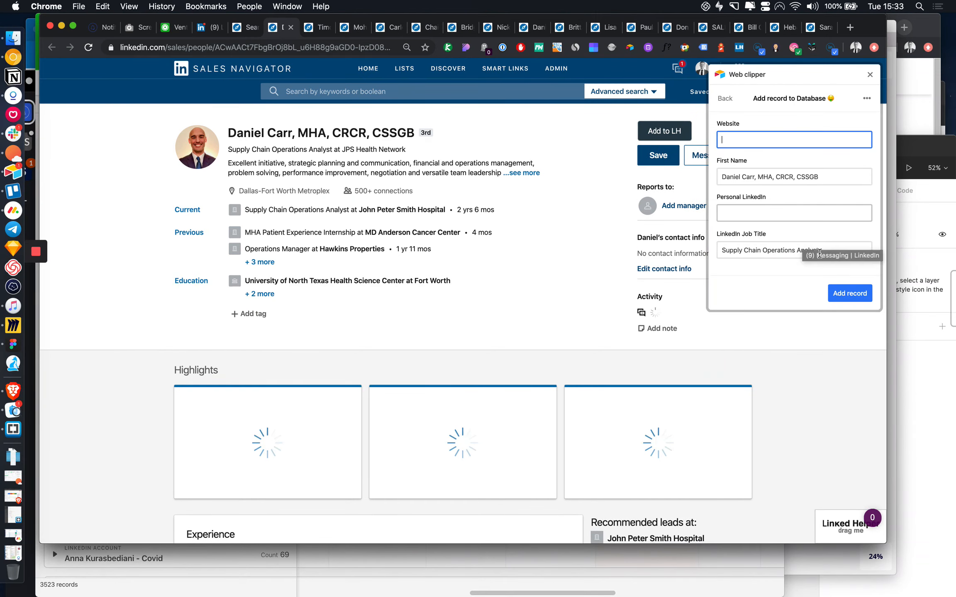
left_click_drag(819, 250, 719, 251)
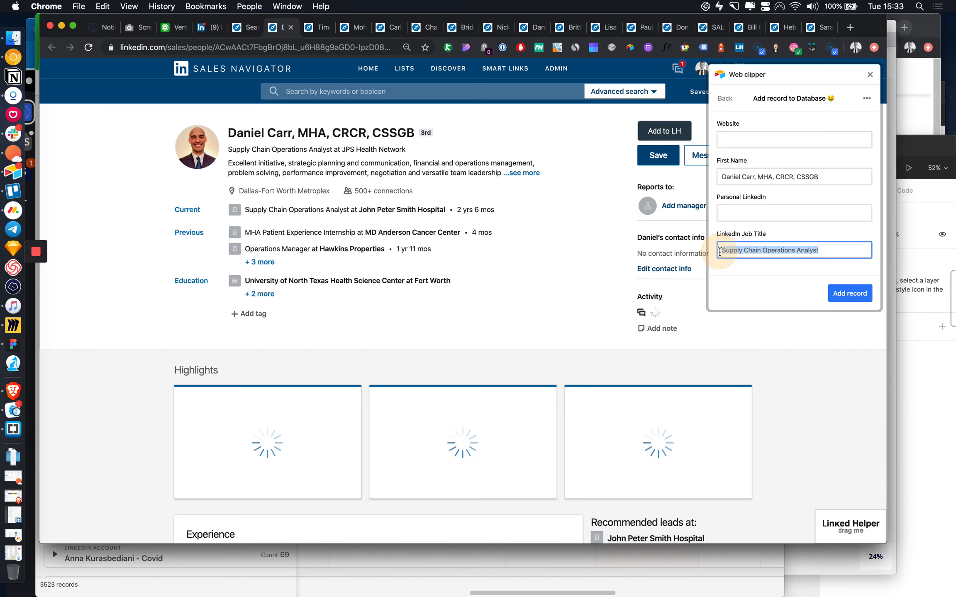
left_click(815, 177)
left_click(742, 141)
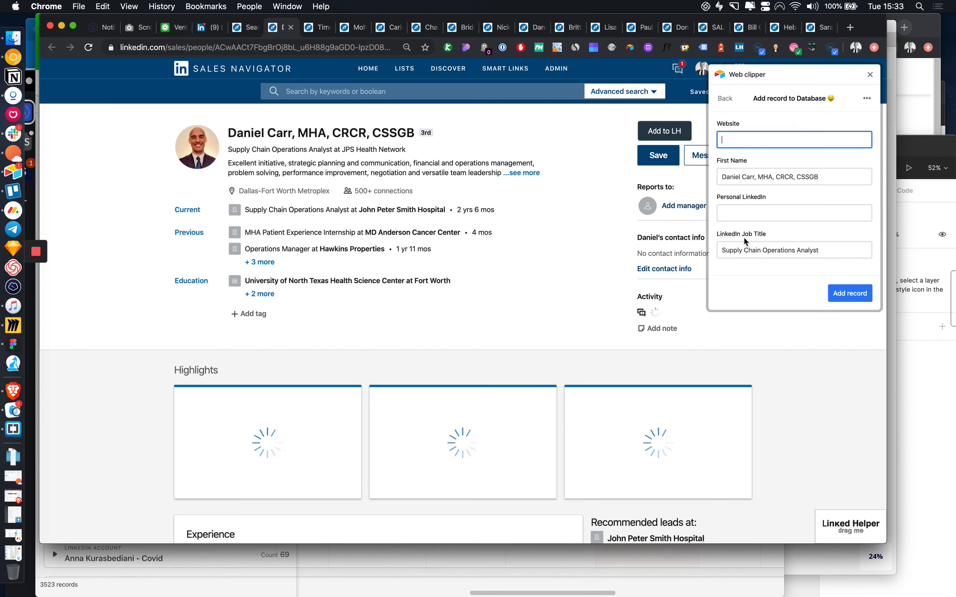
left_click(869, 75)
Step: Copy the lead's LinkedIn URL and add the lead, titled Supply Chain Operations Analyst, to Database
left_click(742, 158)
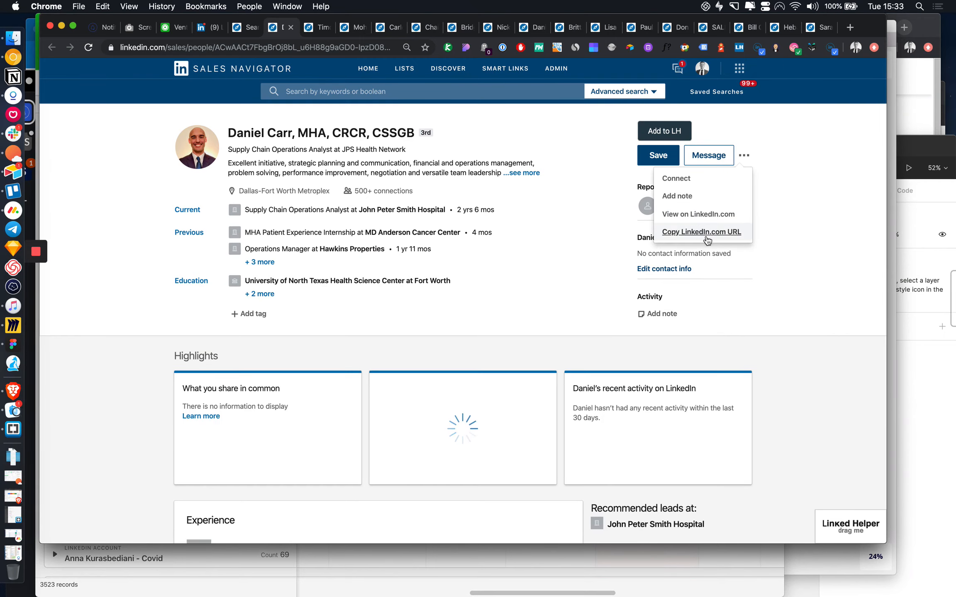
left_click(629, 46)
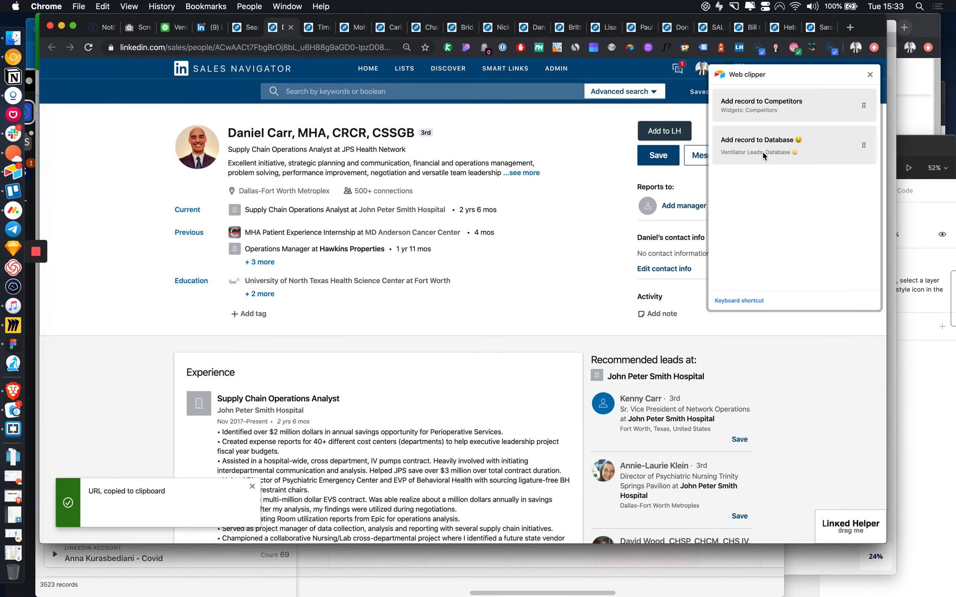
left_click(773, 156)
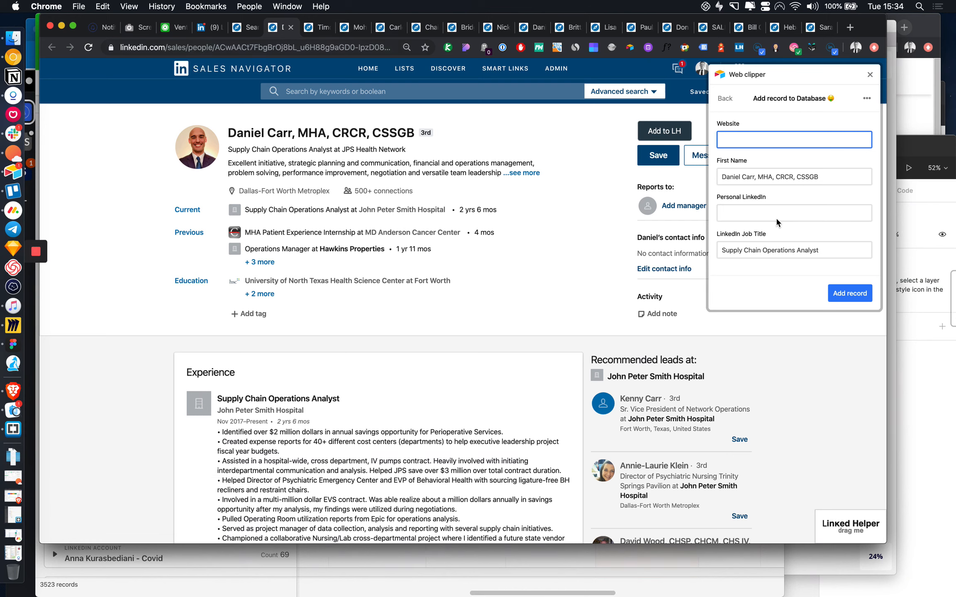
left_click(850, 293)
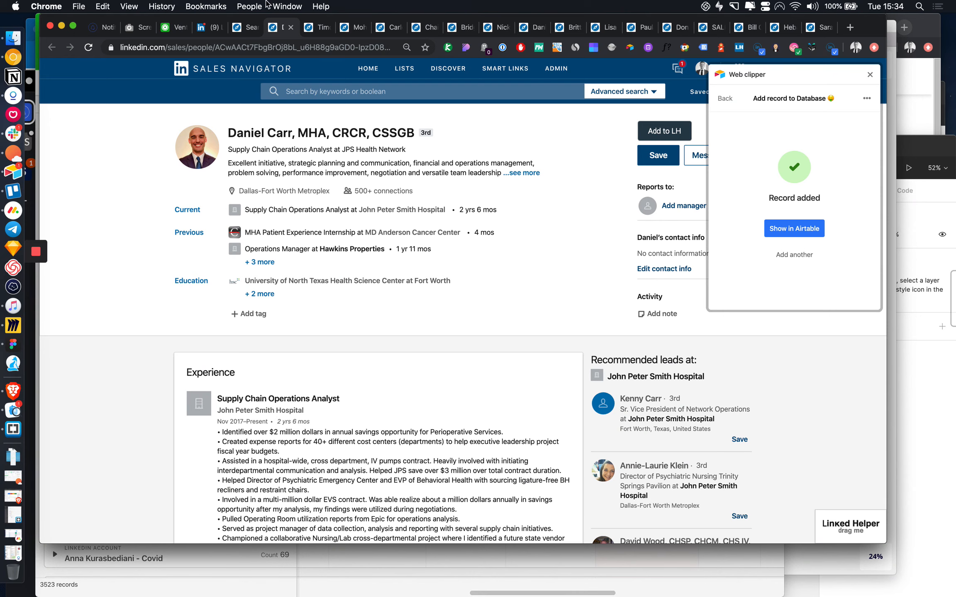
left_click(291, 28)
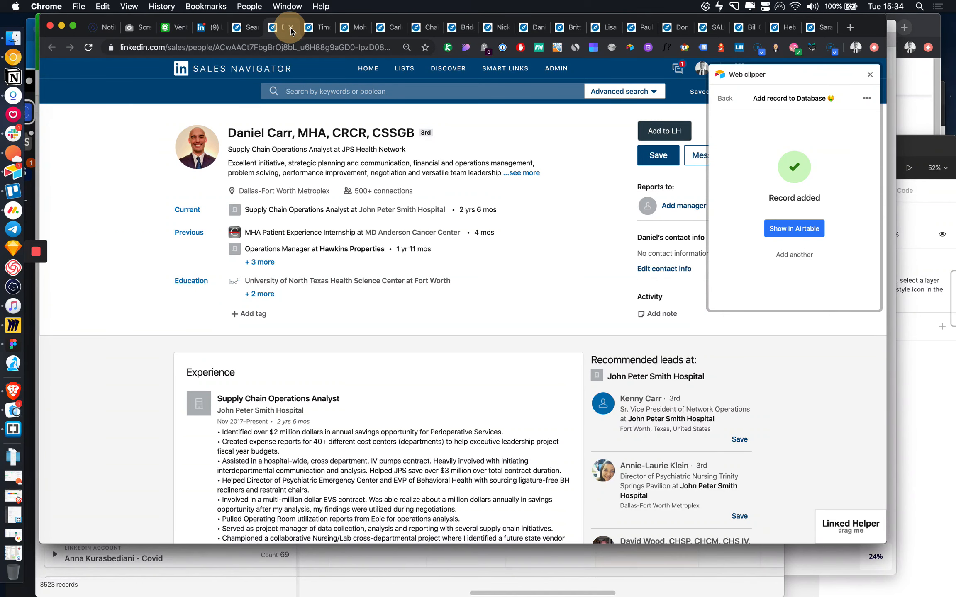
Step: Add the next lead, Director Of Procurement, with the LinkedIn URL in Website and Personal LinkedIn
key("super+w")
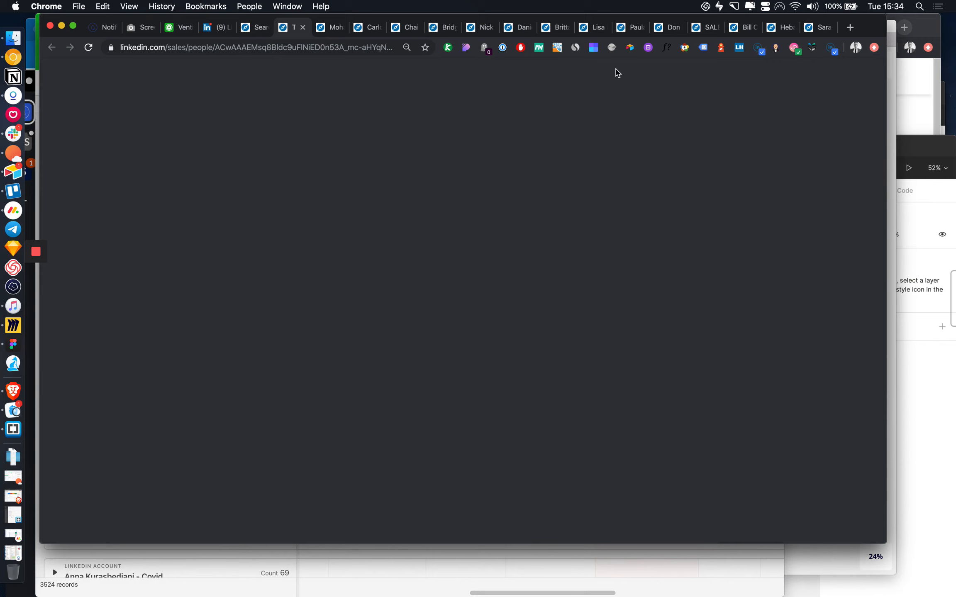
left_click(630, 47)
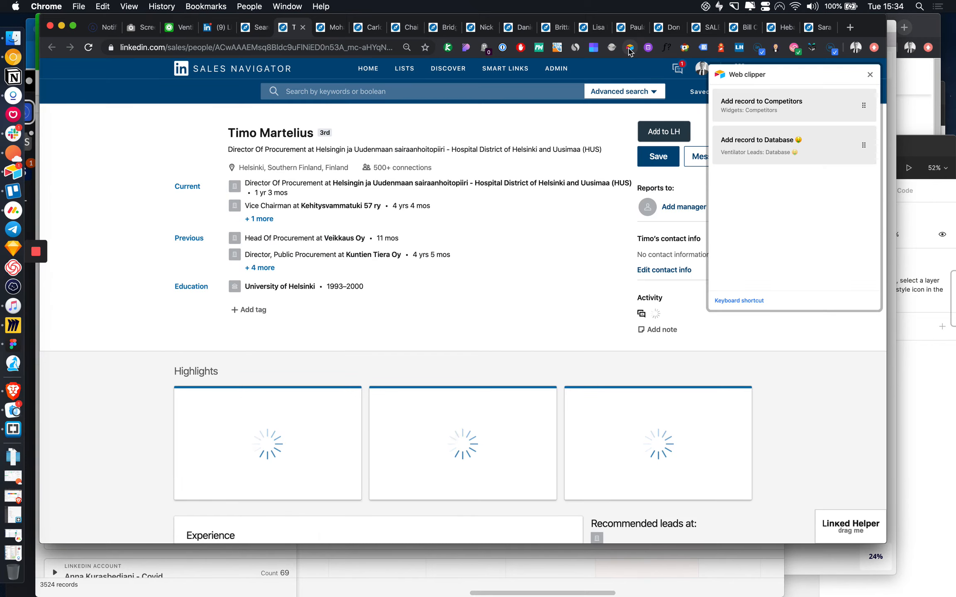
left_click(784, 155)
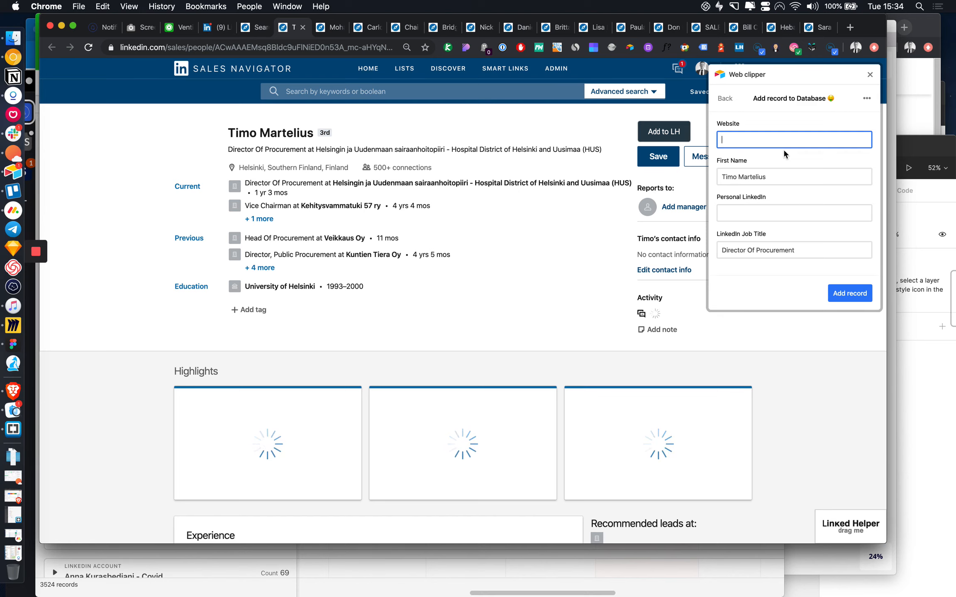
left_click(780, 214)
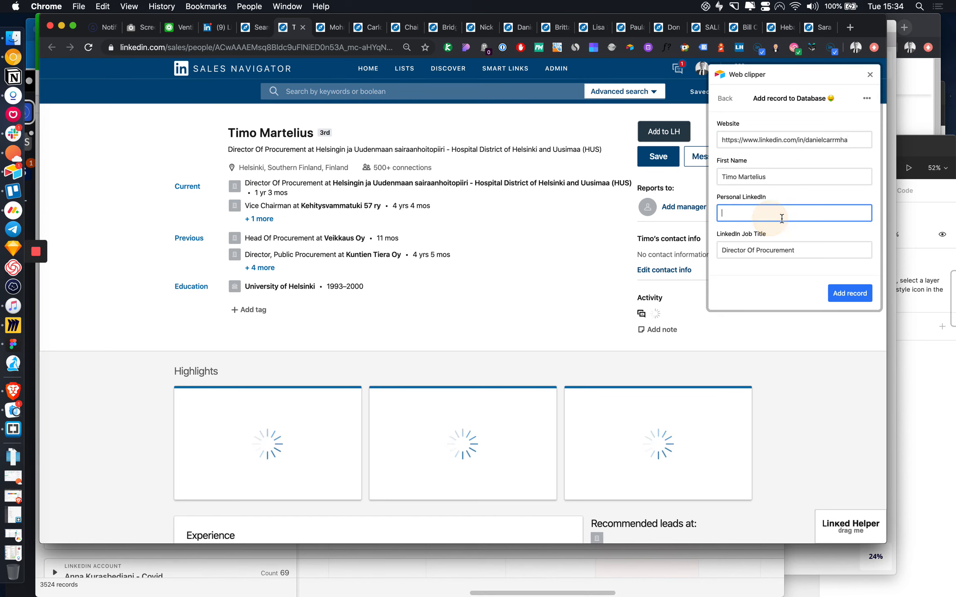
left_click(862, 298)
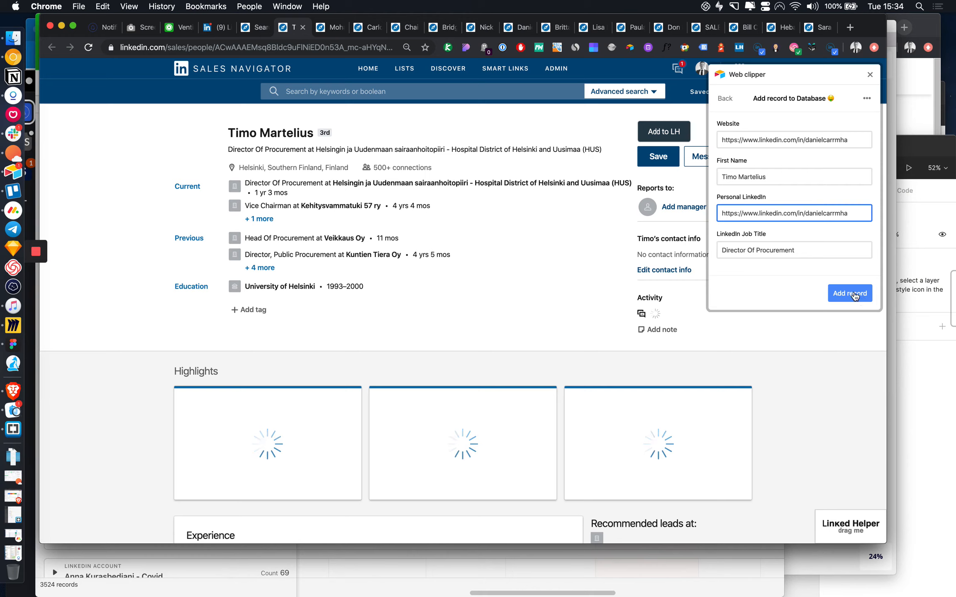
left_click(837, 297)
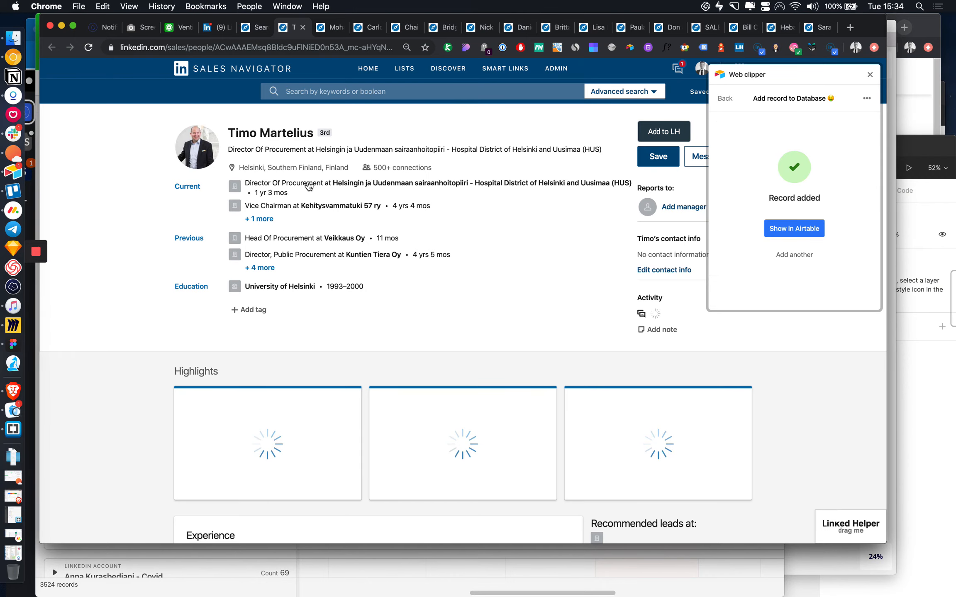
left_click(302, 28)
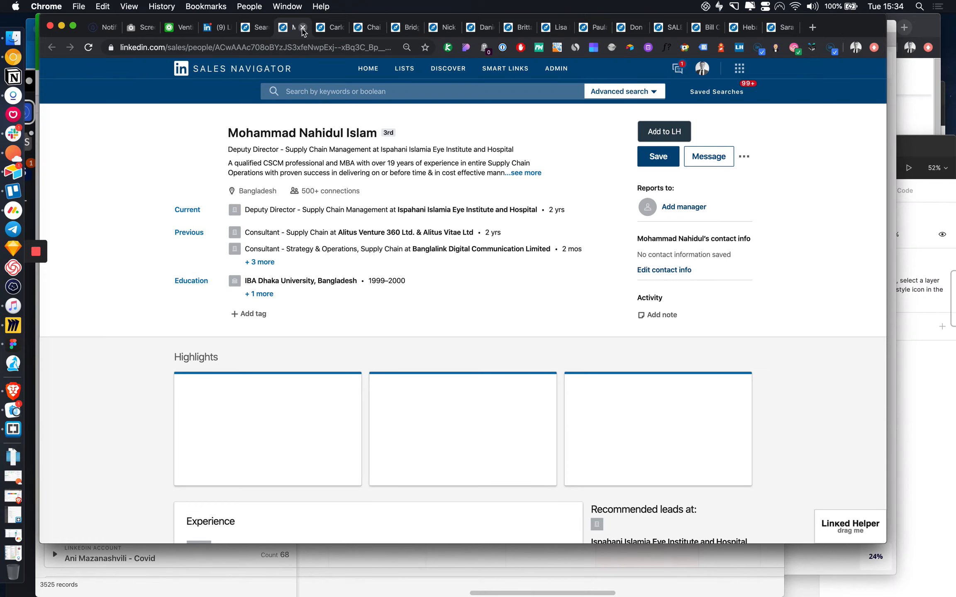